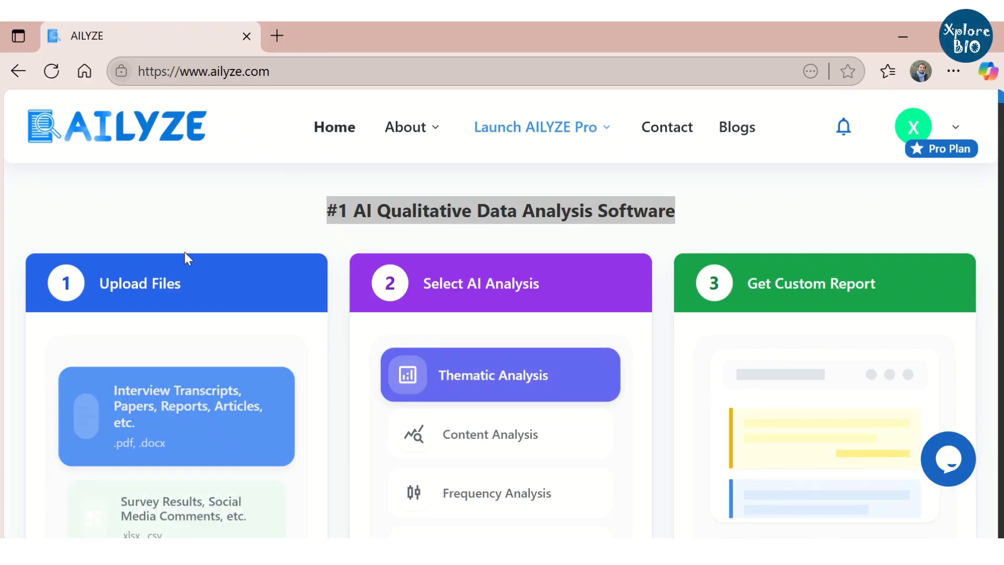
pyautogui.click(316, 242)
pyautogui.moveTo(337, 213); pyautogui.dragTo(681, 222)
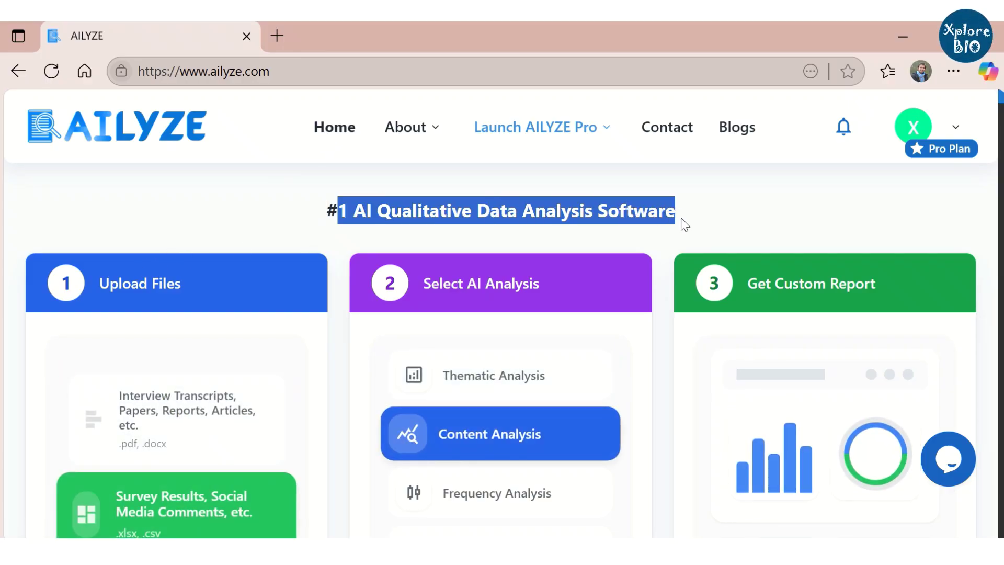
pyautogui.click(334, 241)
pyautogui.scroll(-2, 335, 240)
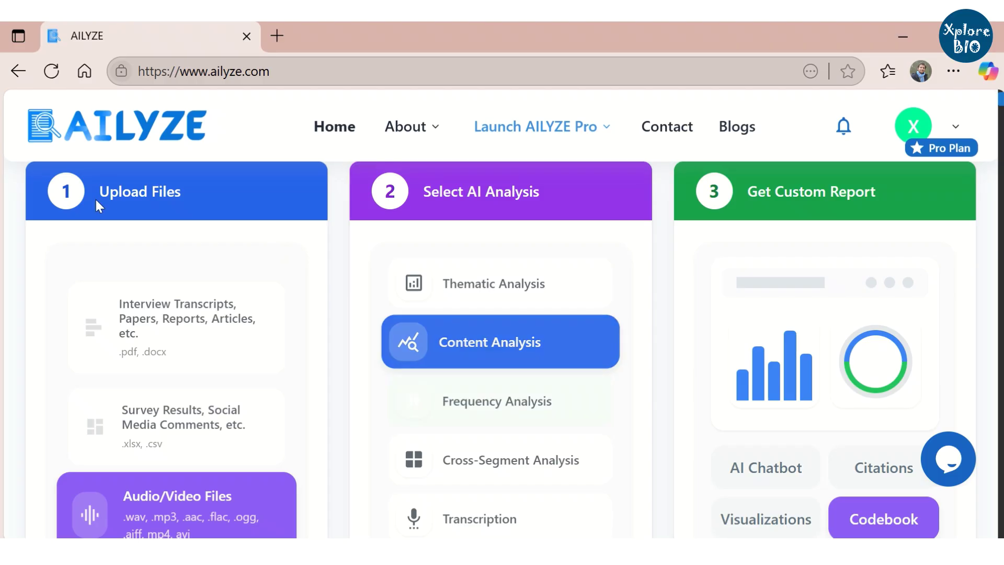
pyautogui.moveTo(96, 196); pyautogui.dragTo(183, 193)
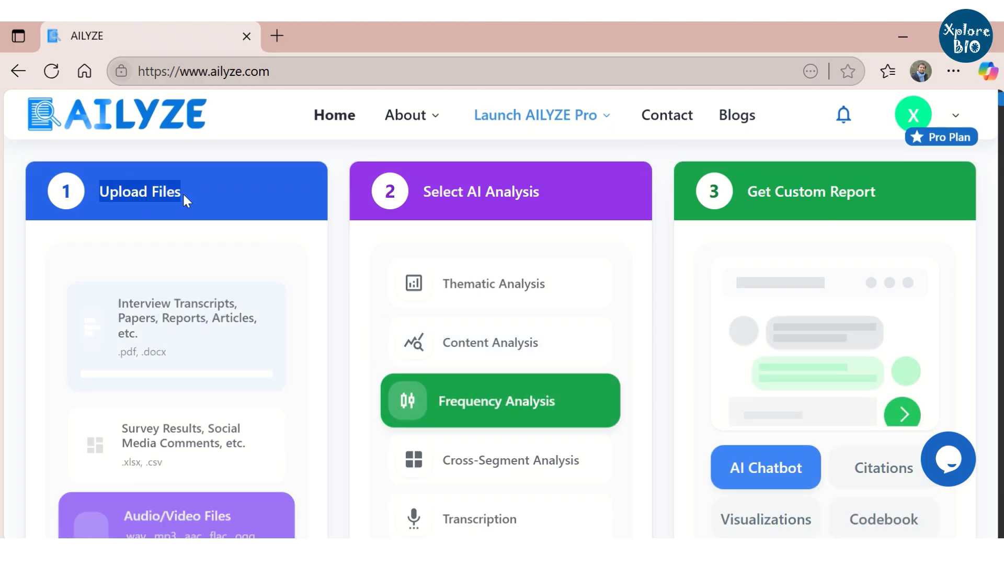
pyautogui.click(251, 186)
pyautogui.scroll(-2, 262, 275)
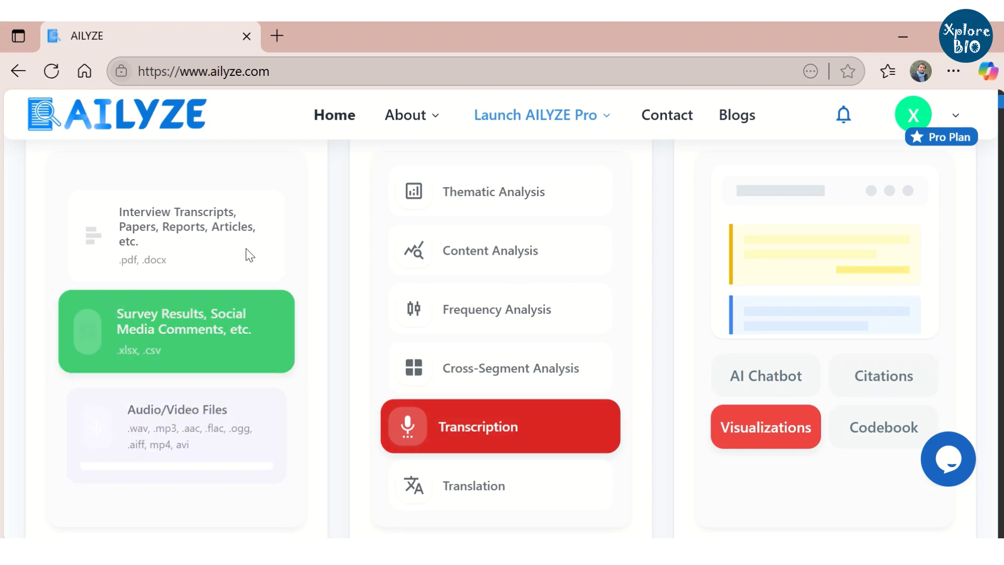
pyautogui.scroll(-2, 230, 249)
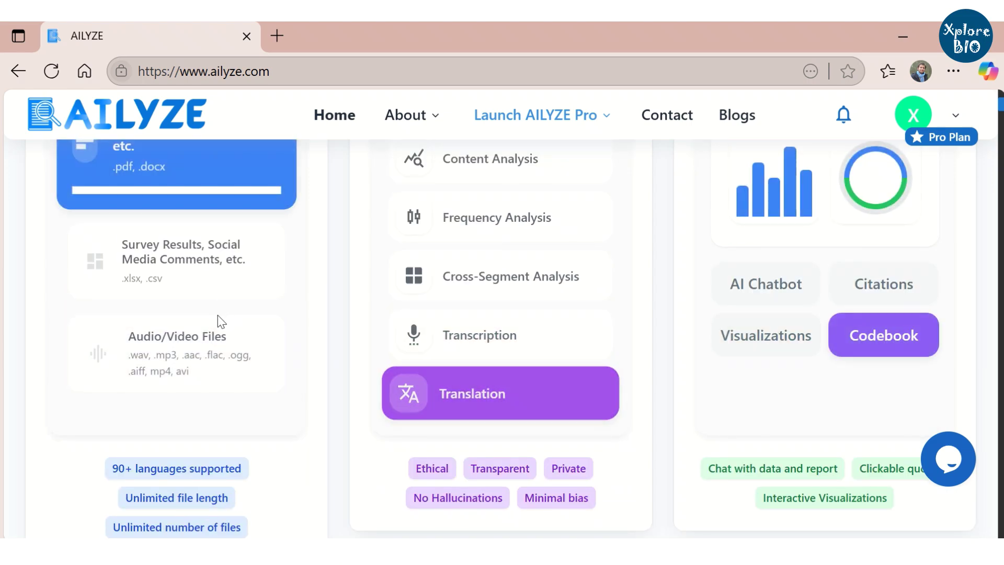
pyautogui.scroll(-2, 219, 316)
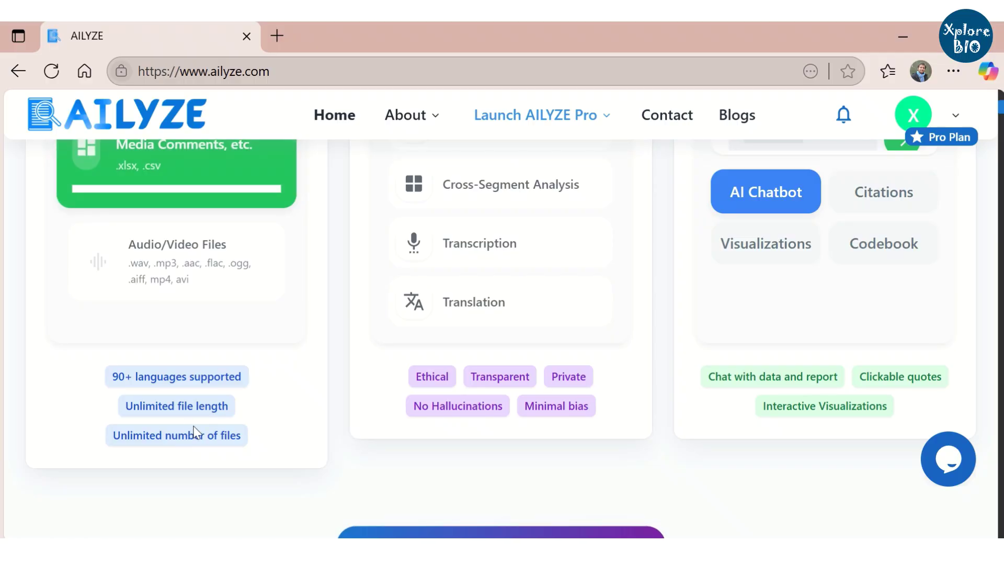
pyautogui.scroll(5, 195, 433)
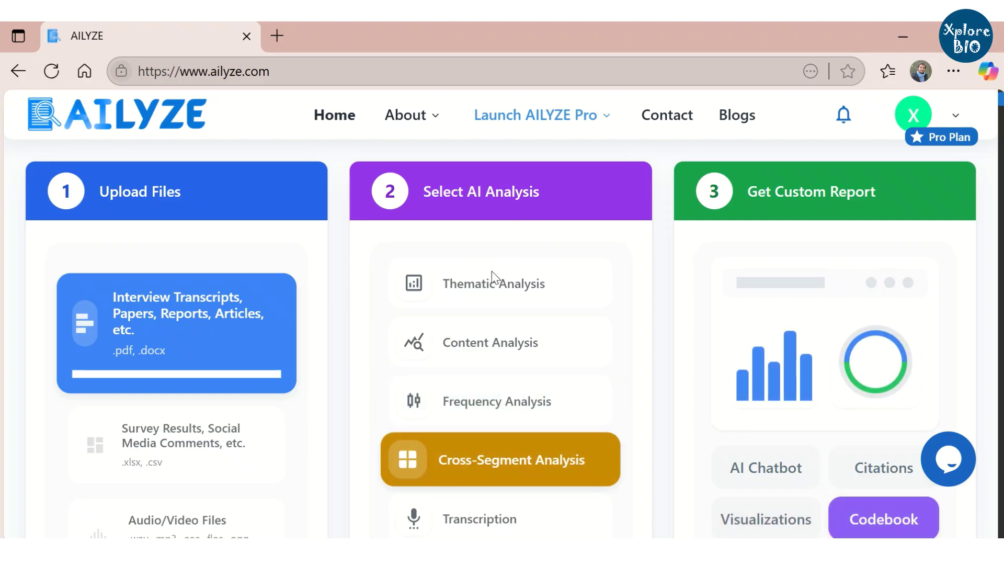
pyautogui.scroll(-1, 534, 336)
pyautogui.scroll(-4, 534, 336)
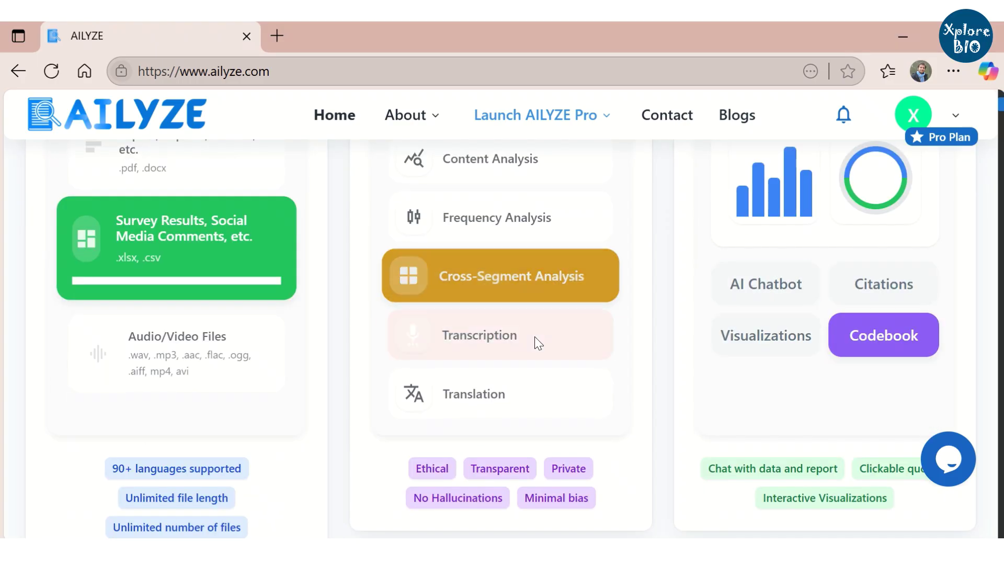
pyautogui.scroll(8, 535, 338)
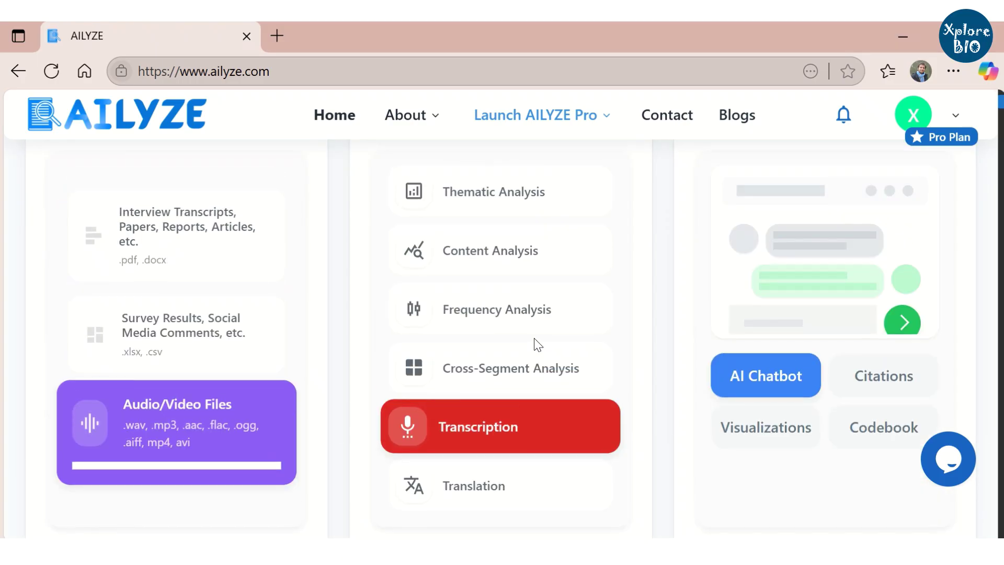
pyautogui.scroll(-3, 836, 285)
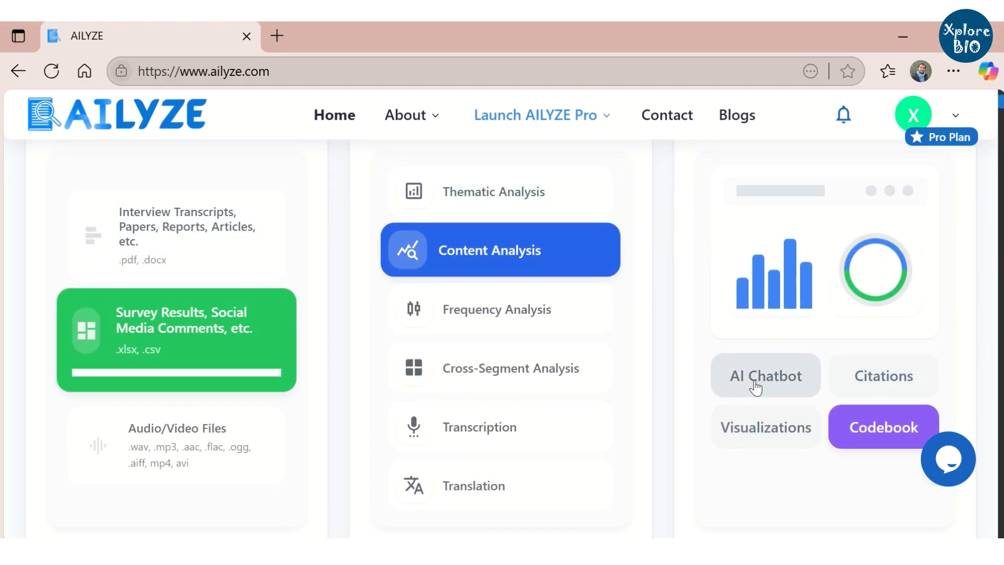
pyautogui.scroll(5, 739, 370)
pyautogui.scroll(-5, 651, 375)
pyautogui.scroll(-5, 612, 388)
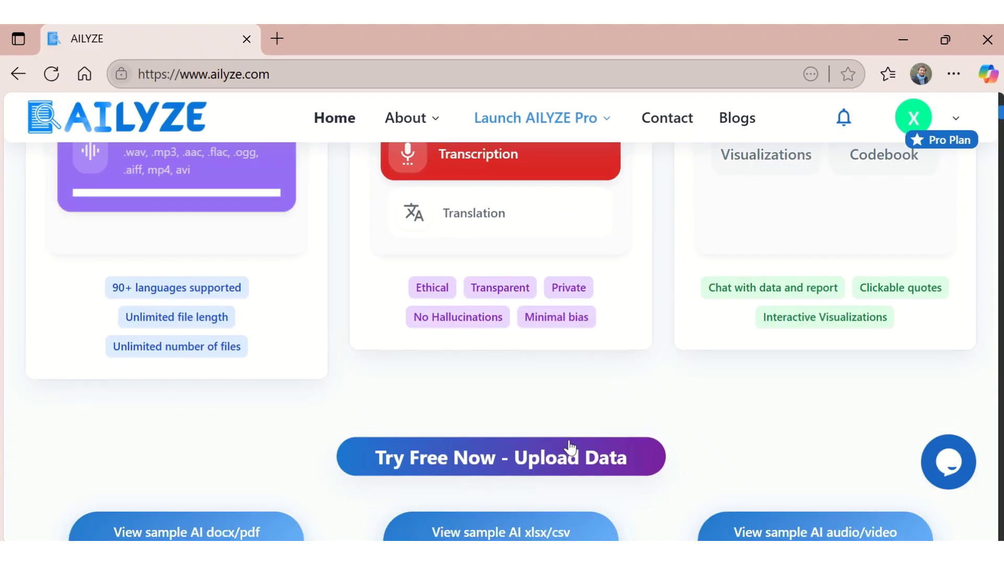
# Upload the four bamboo research PDFs from the Research papers folder on this computer
pyautogui.click(527, 472)
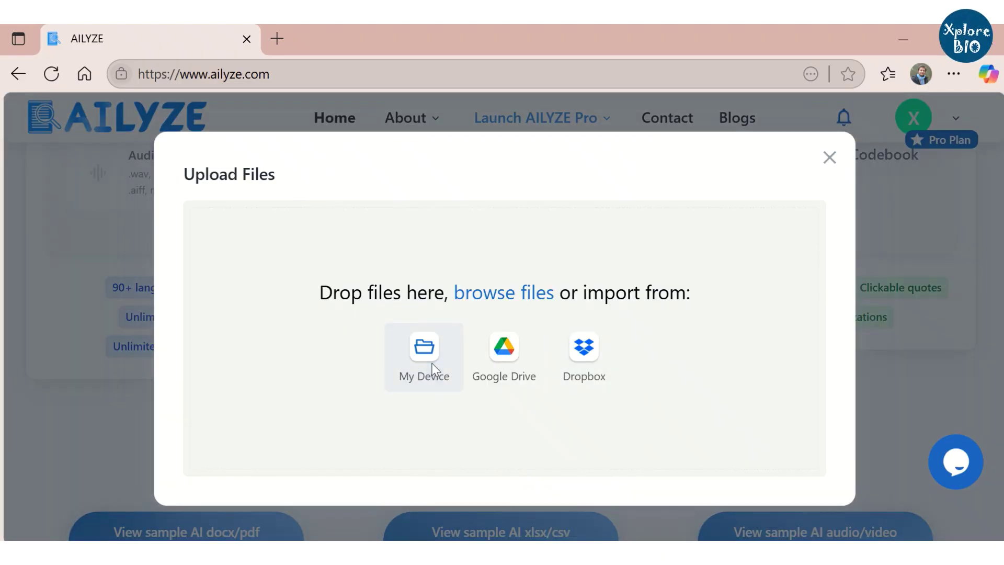
pyautogui.click(431, 367)
pyautogui.write('D:\\2. Youtube Channel\\XploreBio Main\\216. Ailyze\\Research papers')
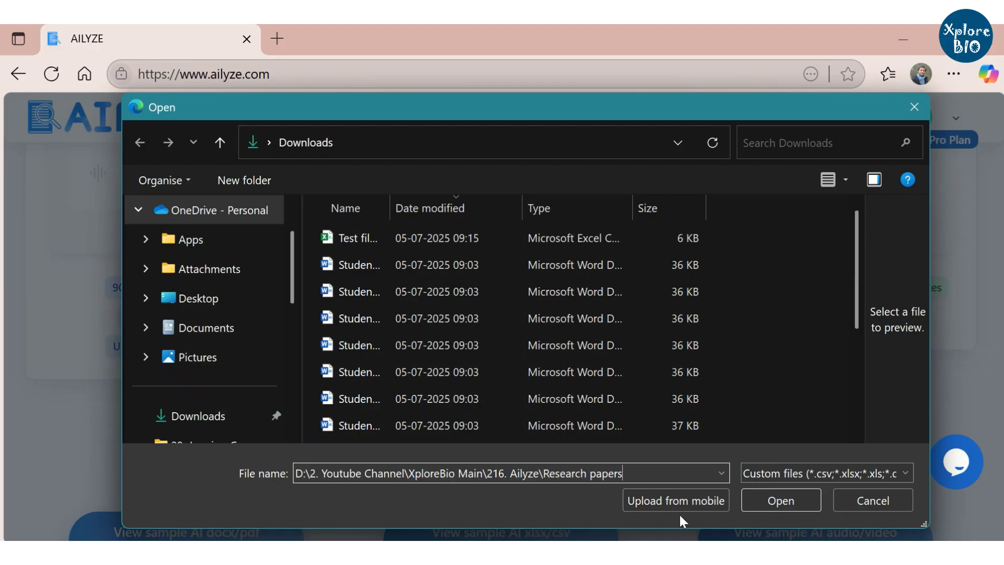
pyautogui.click(766, 500)
pyautogui.click(380, 241)
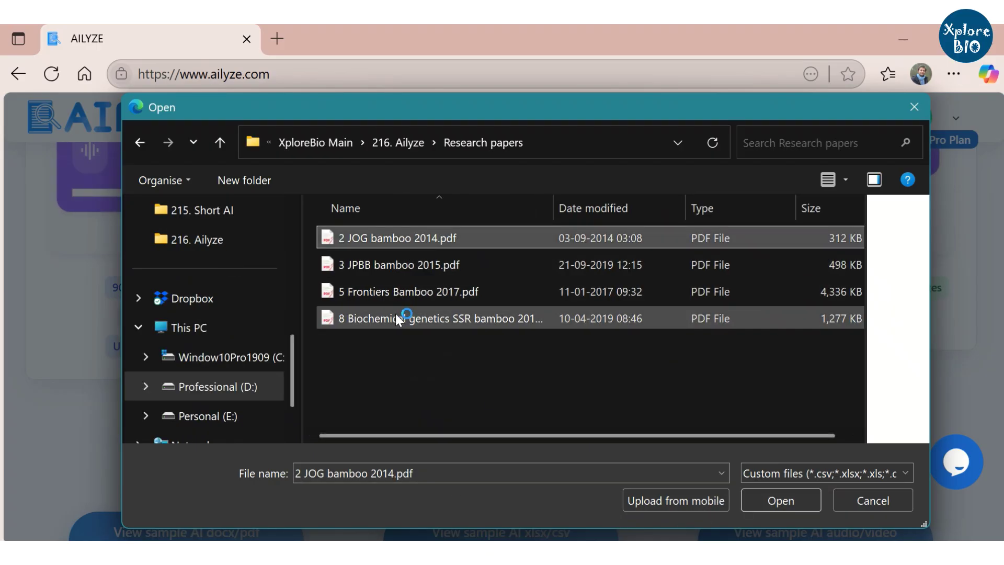
pyautogui.keyDown('shift'); pyautogui.click(395, 316); pyautogui.keyUp('shift')
pyautogui.click(781, 503)
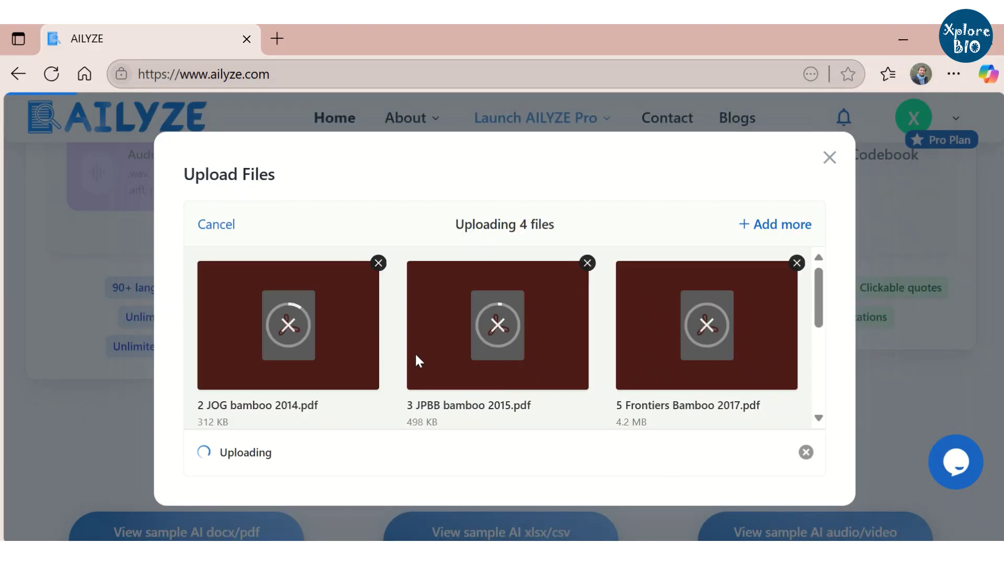
pyautogui.scroll(-2, 287, 348)
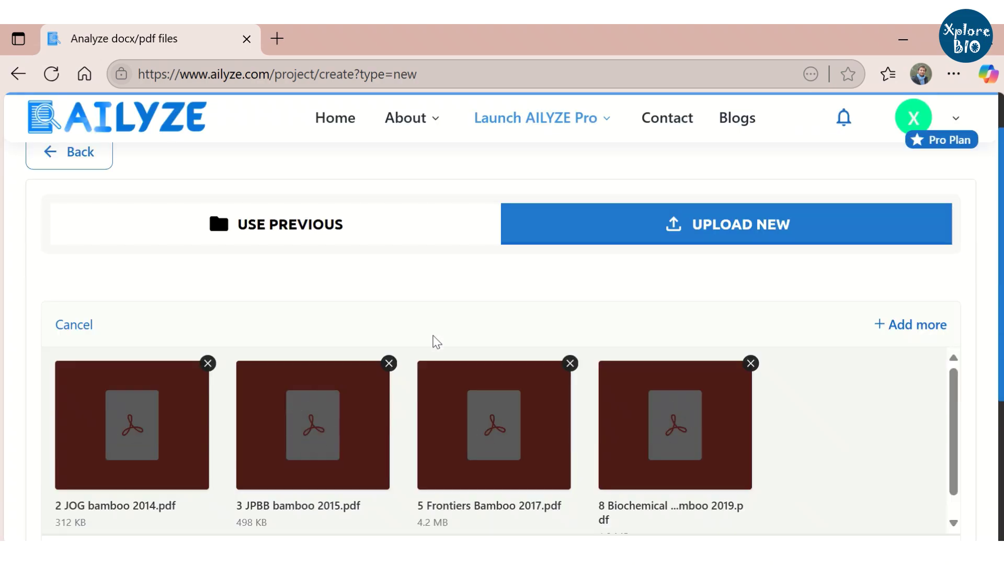
pyautogui.scroll(-5, 857, 382)
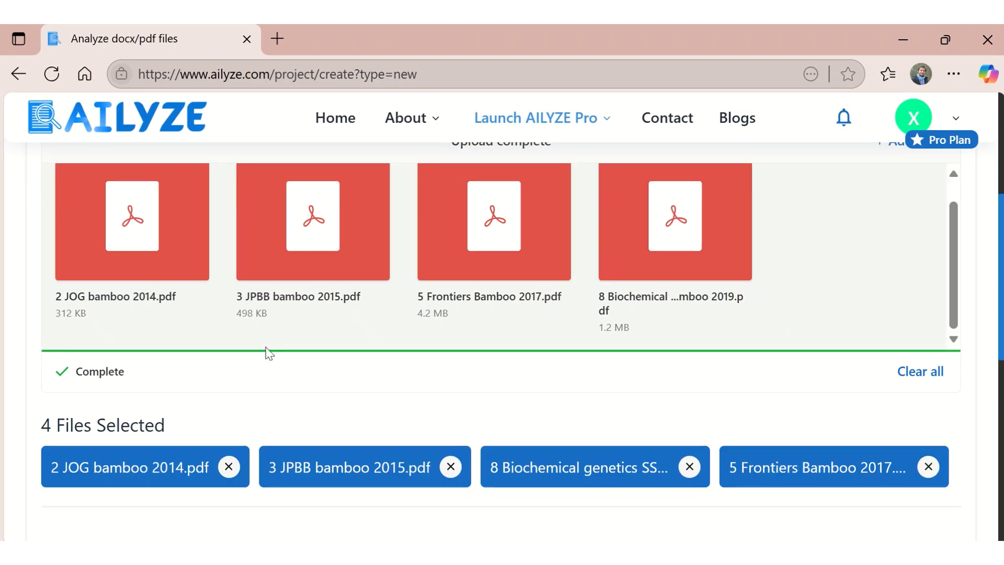
pyautogui.scroll(-5, 272, 350)
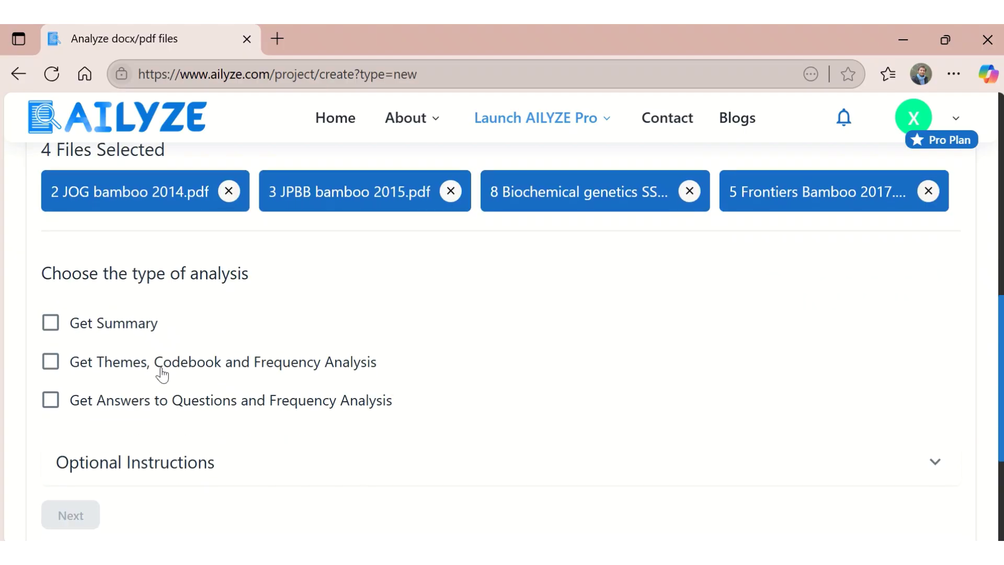
# Choose Get Summary and Get Answers to Questions as the analysis options
pyautogui.click(96, 330)
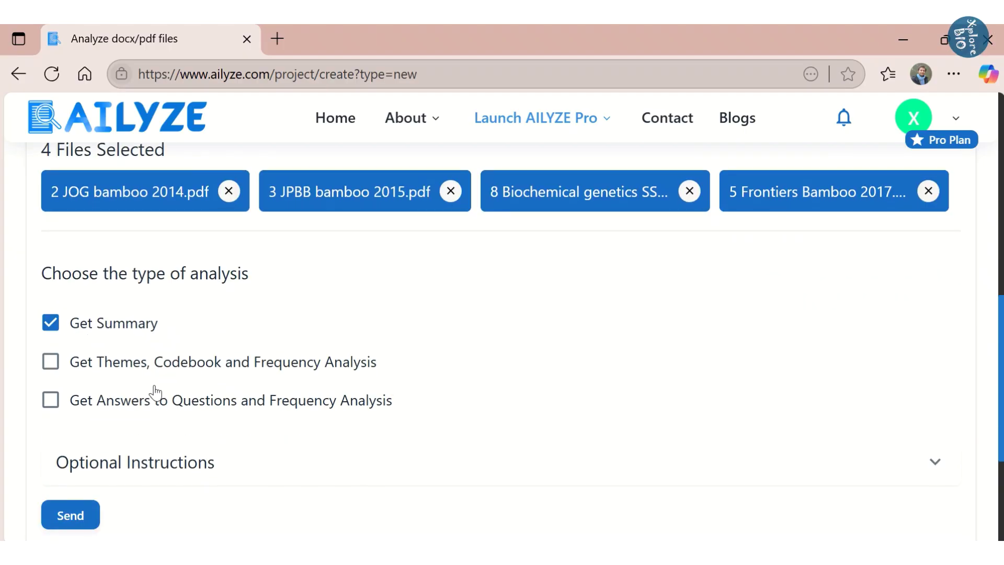
pyautogui.click(55, 406)
pyautogui.scroll(-2, 188, 385)
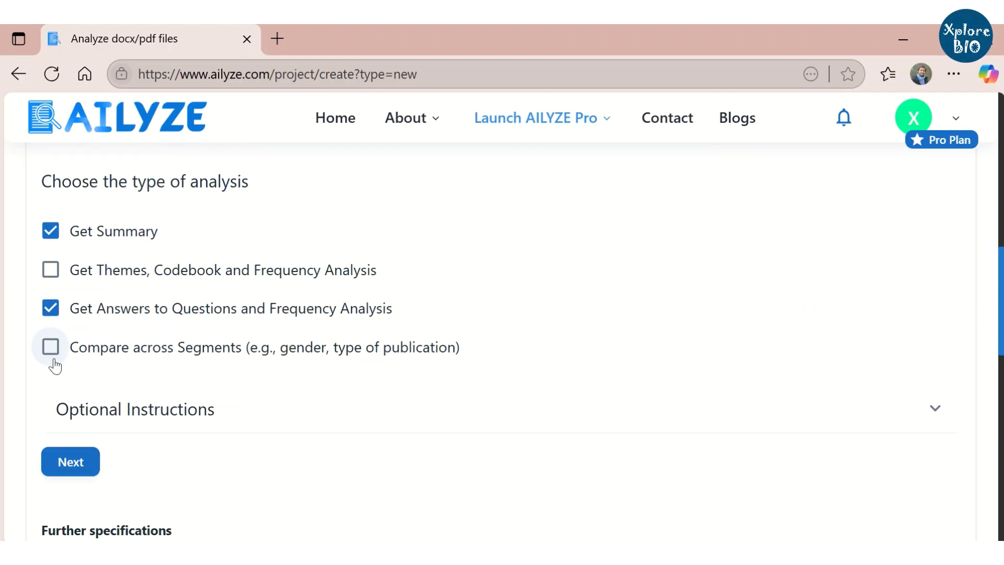
pyautogui.scroll(-2, 94, 394)
pyautogui.scroll(-4, 79, 375)
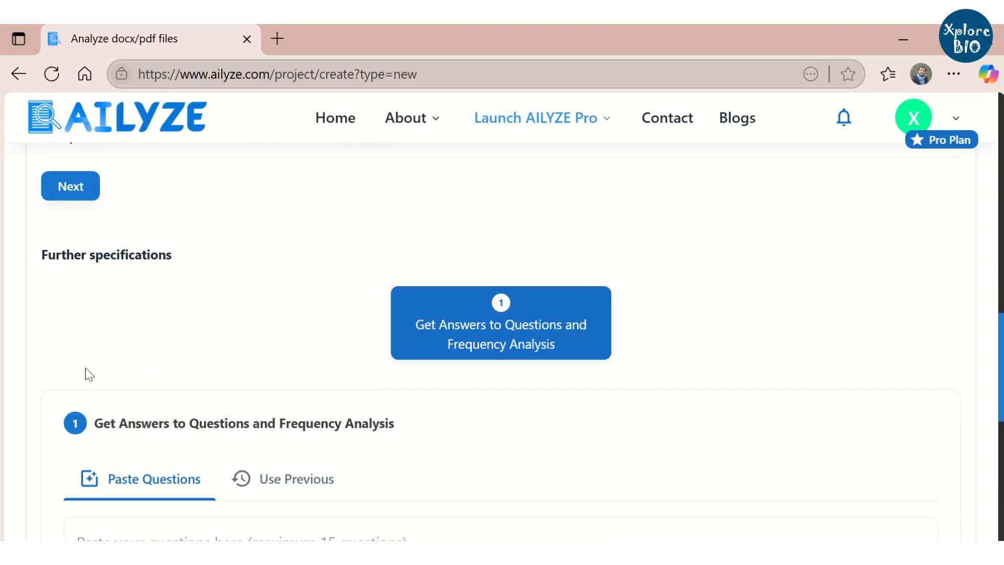
pyautogui.scroll(-4, 176, 400)
# Paste the two bamboo research questions and format them into a list
pyautogui.click(193, 409)
pyautogui.write('Why SSR markers are preferred for diversity analysis in bamboos? Explain the diversity status of bamboo in India.')
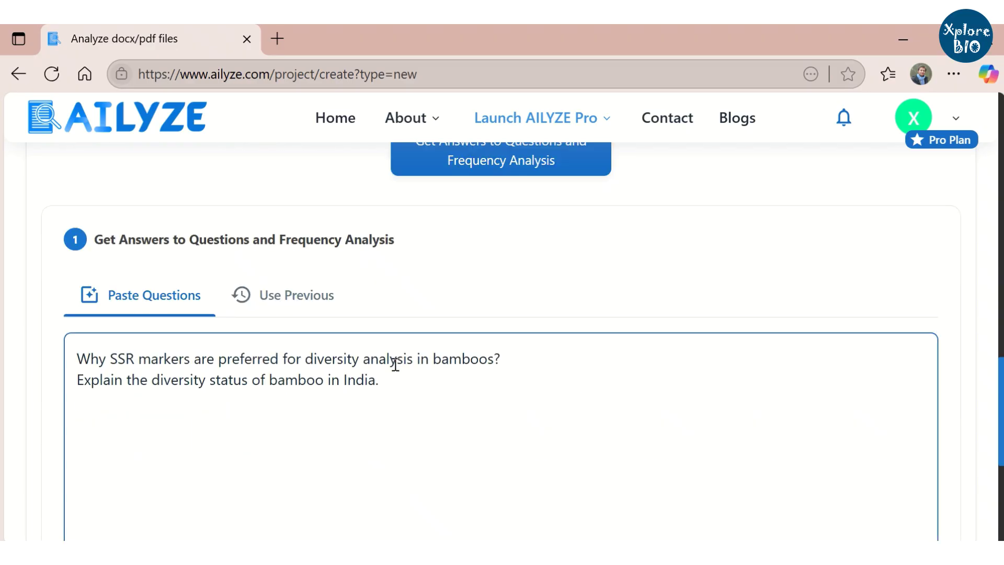
pyautogui.scroll(-6, 421, 363)
pyautogui.click(521, 338)
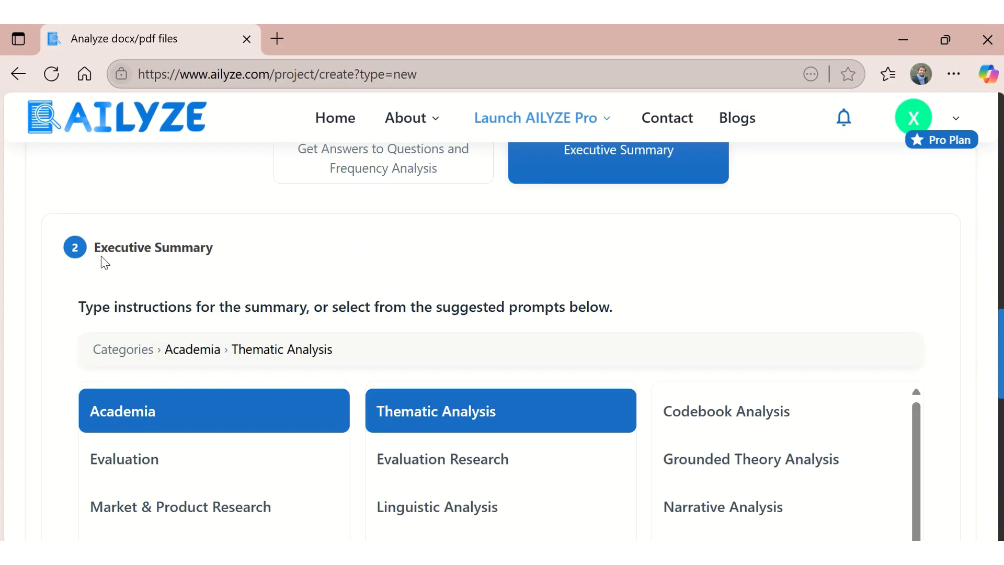
# Pick the Academia Evaluation Research prompt and edit the executive summary instructions
pyautogui.moveTo(79, 307); pyautogui.dragTo(604, 311)
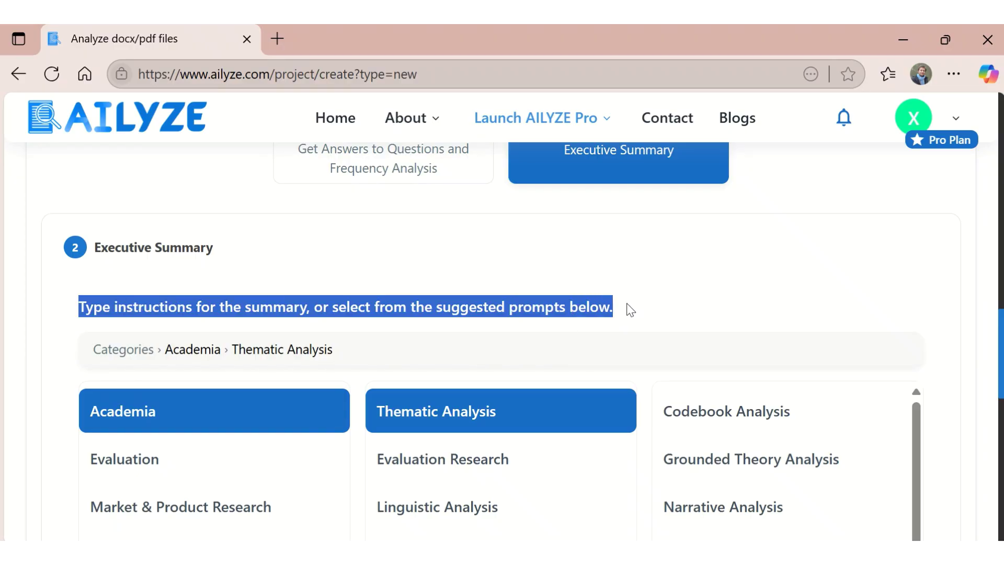
pyautogui.scroll(-2, 576, 293)
pyautogui.click(390, 264)
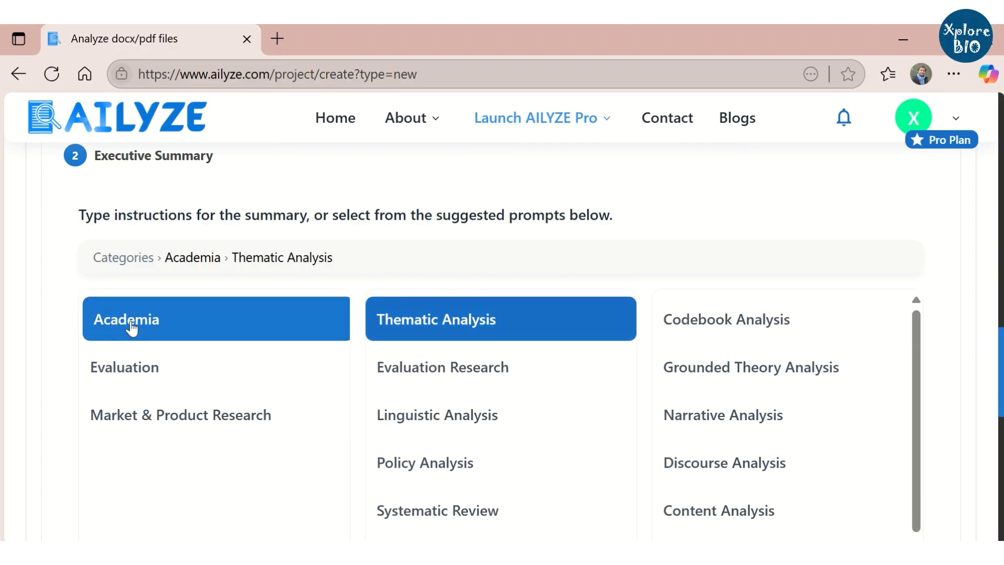
pyautogui.click(471, 366)
pyautogui.scroll(-2, 884, 277)
pyautogui.scroll(-5, 946, 308)
pyautogui.scroll(-2, 945, 308)
pyautogui.click(92, 338)
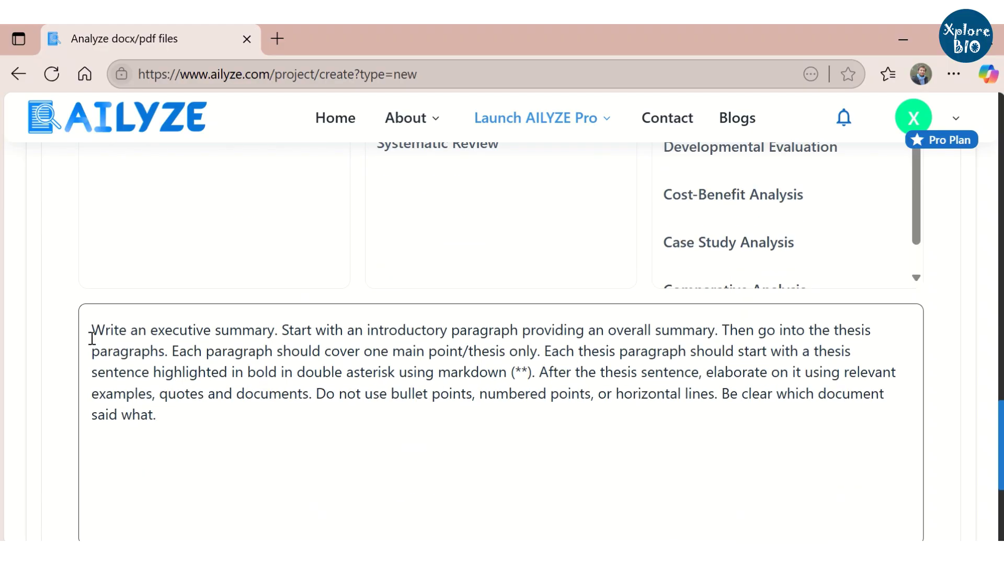
pyautogui.click(96, 329)
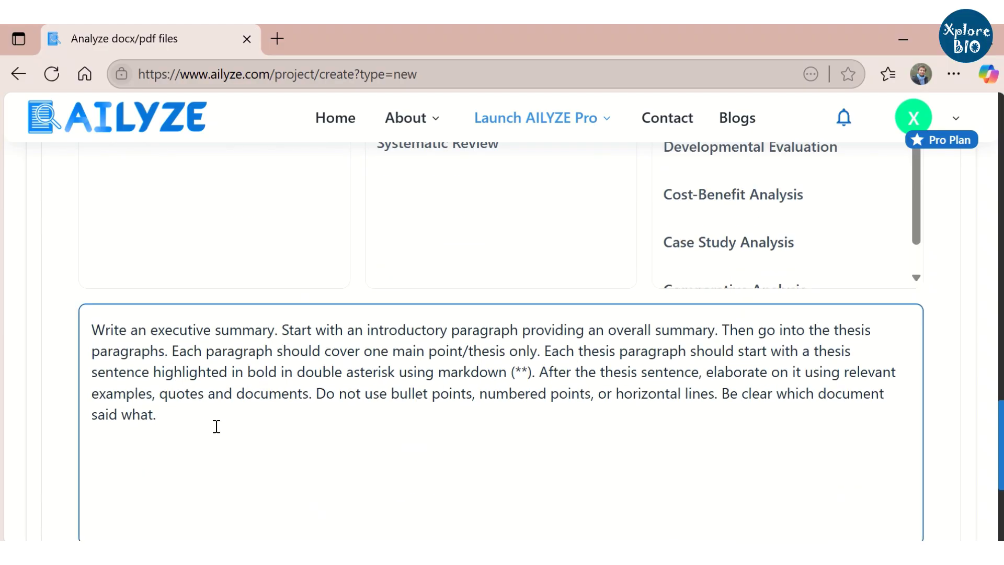
pyautogui.scroll(-5, 393, 429)
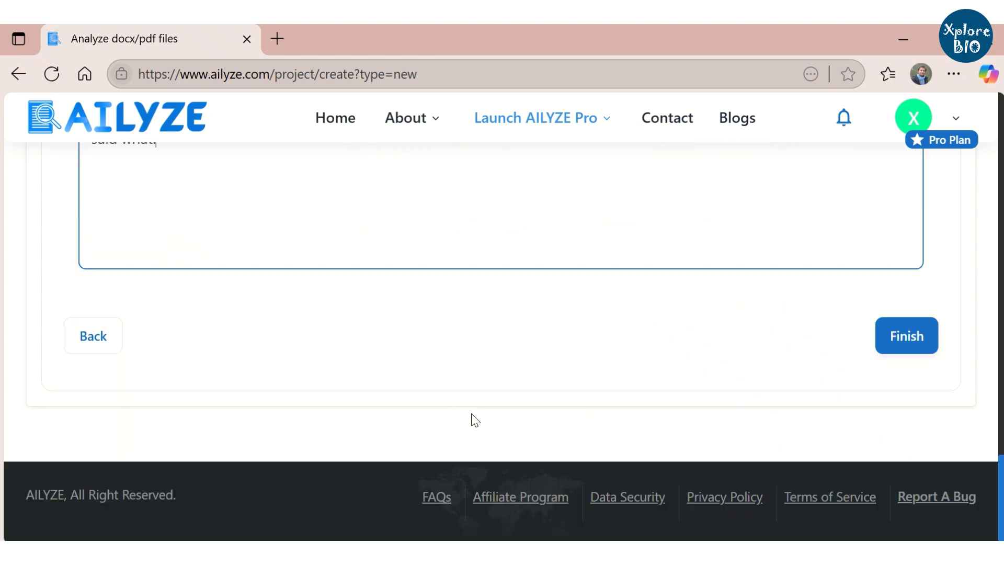
# Run the analysis and expand the Insights Summary on SSR markers and India's bamboo richness
pyautogui.click(880, 344)
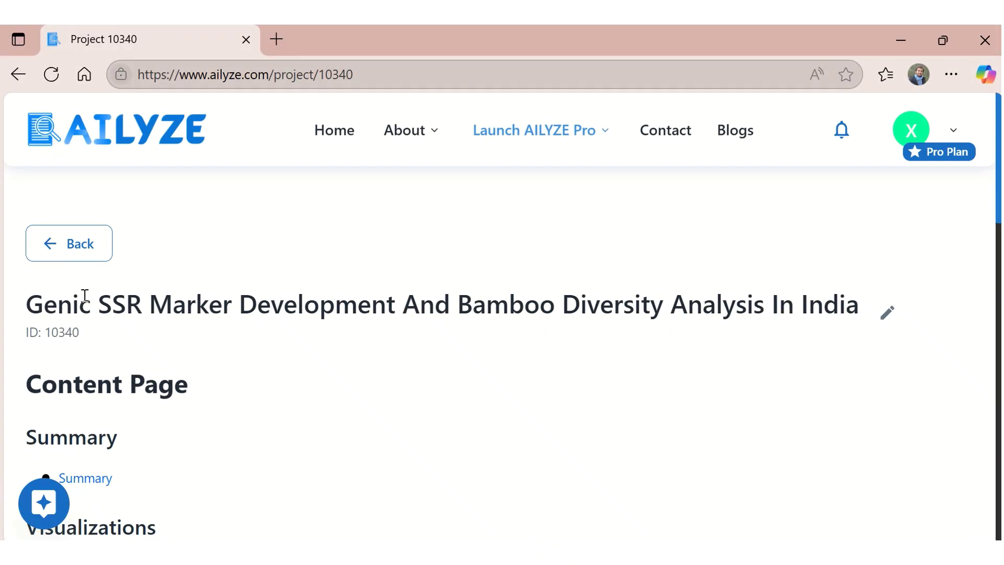
pyautogui.scroll(-2, 251, 340)
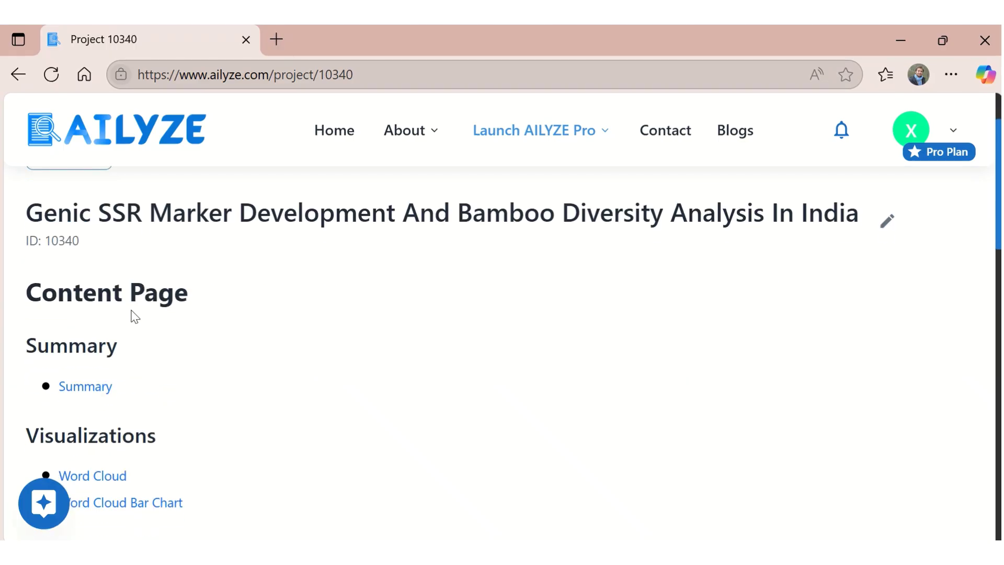
pyautogui.scroll(-2, 78, 308)
pyautogui.scroll(-2, 77, 303)
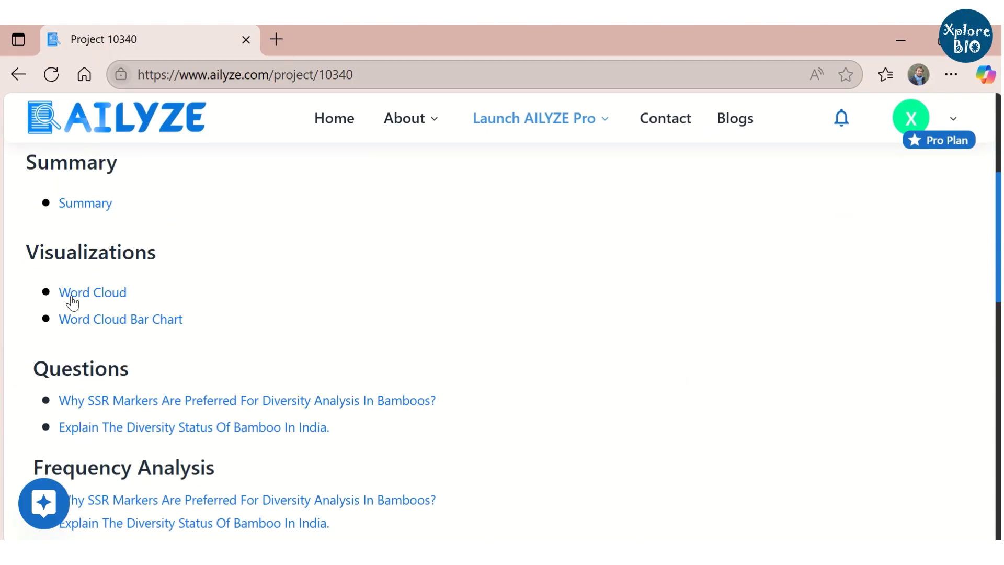
pyautogui.scroll(-4, 103, 324)
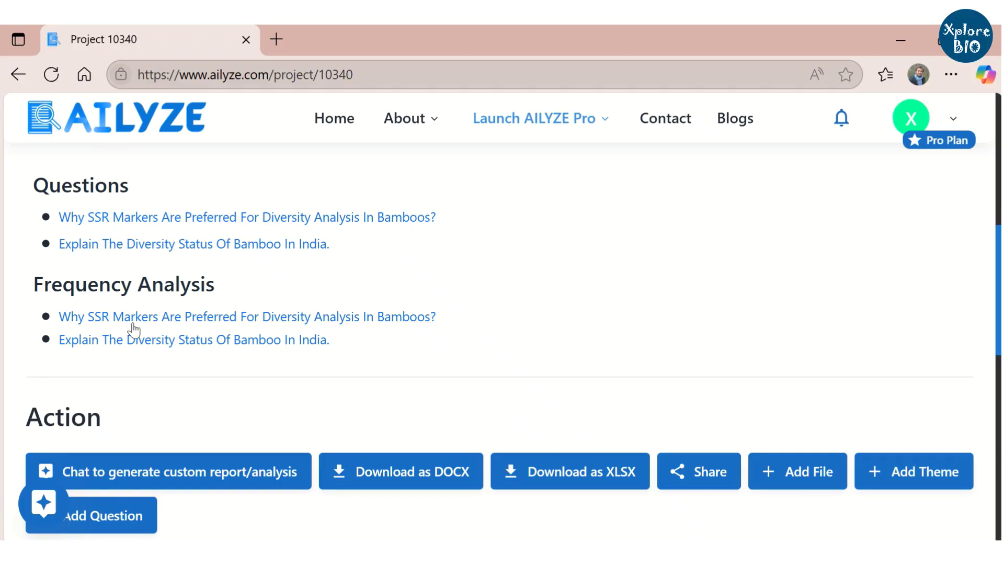
pyautogui.scroll(-2, 259, 321)
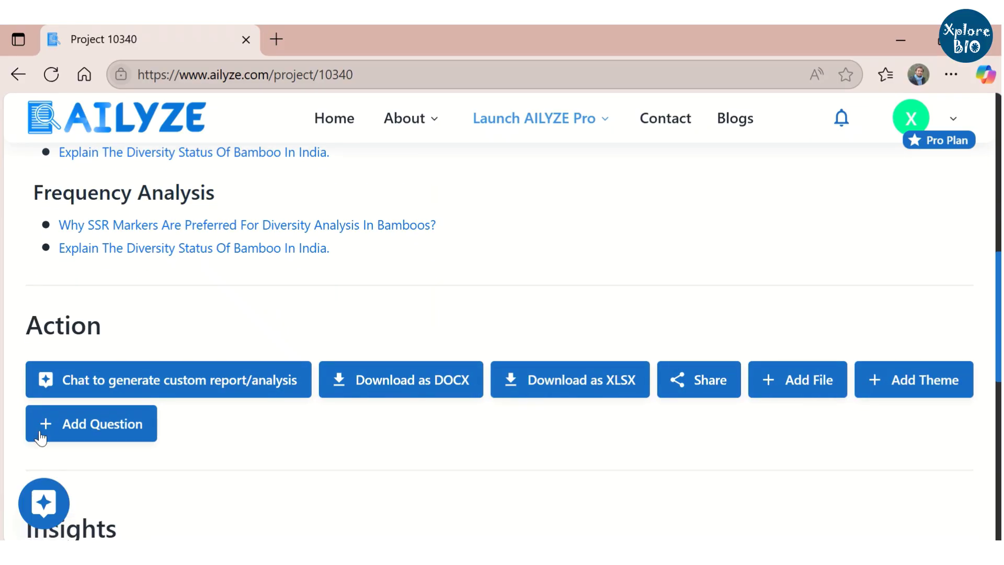
pyautogui.scroll(-2, 79, 433)
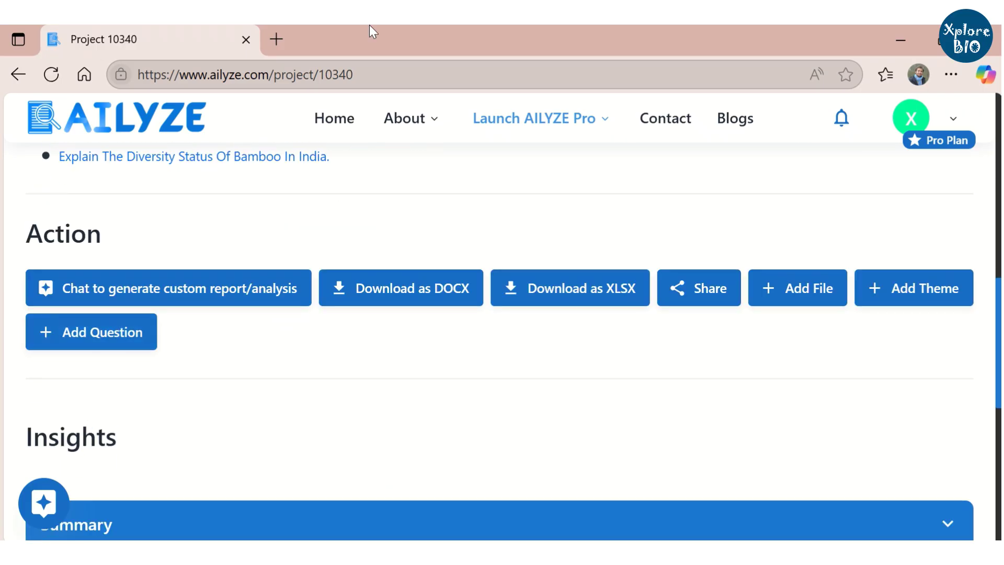
pyautogui.scroll(-4, 101, 340)
pyautogui.click(101, 341)
pyautogui.scroll(-5, 195, 303)
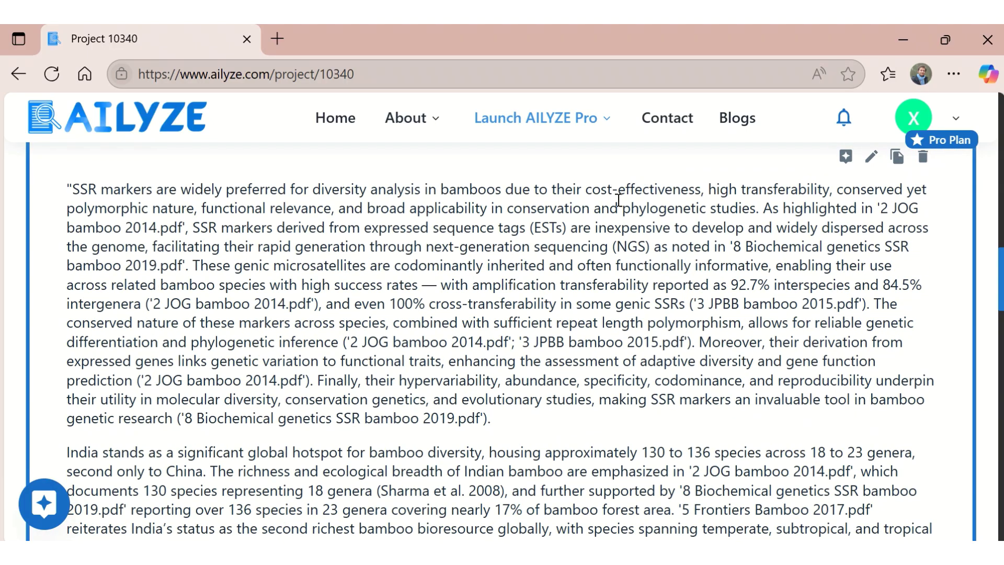
# Show the per-file summaries for 2 JOG Bamboo 2014.pdf and 3 JPBB Bamboo 2015.pdf
pyautogui.scroll(-2, 614, 200)
pyautogui.scroll(-3, 551, 218)
pyautogui.scroll(-4, 400, 262)
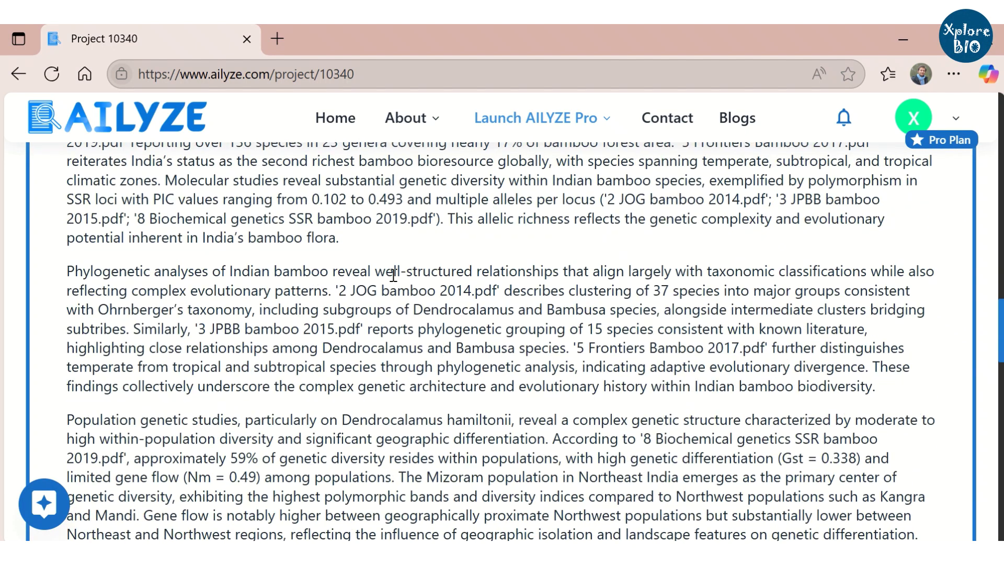
pyautogui.scroll(-4, 393, 275)
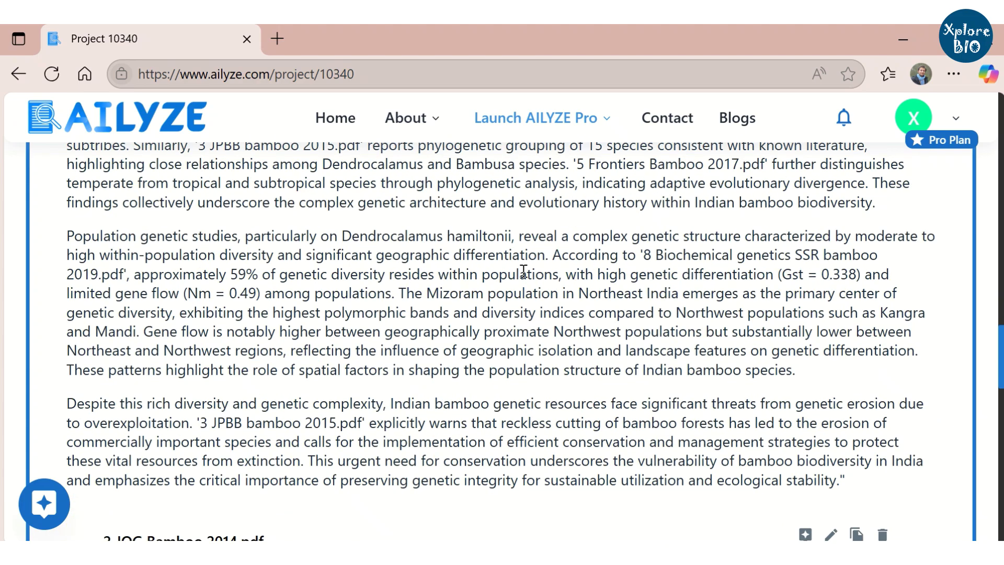
pyautogui.scroll(-2, 523, 270)
pyautogui.scroll(-2, 289, 303)
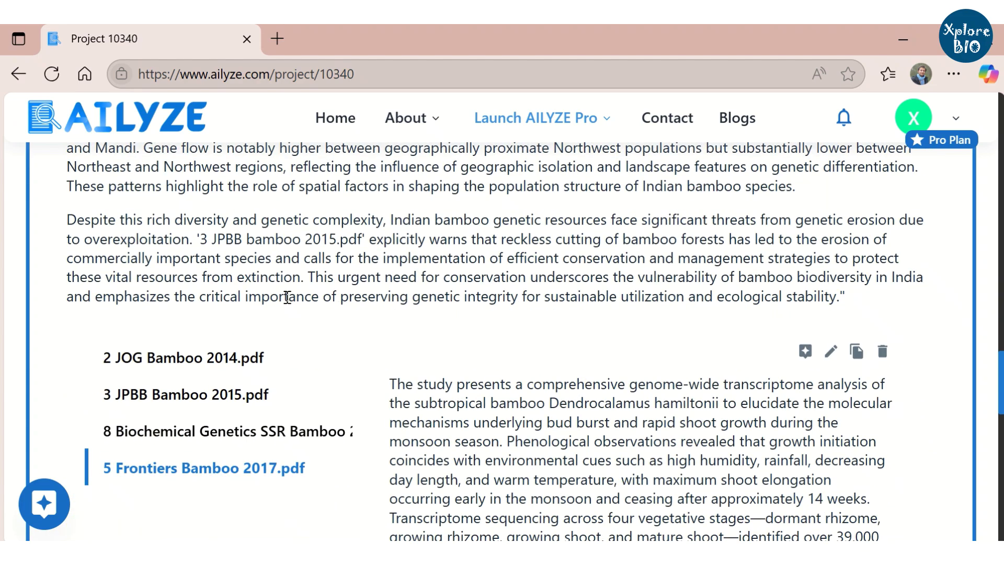
pyautogui.scroll(-2, 288, 297)
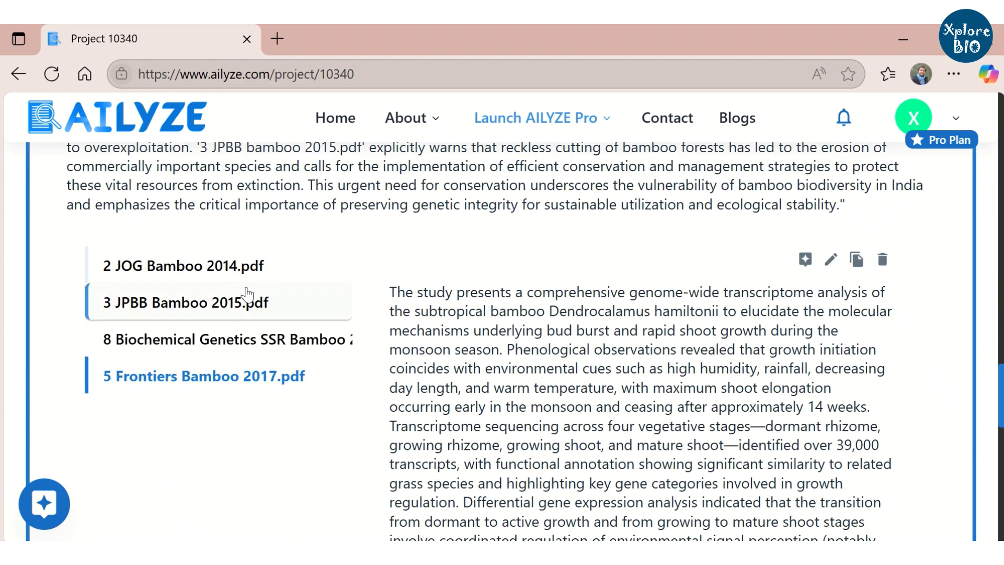
pyautogui.click(223, 273)
pyautogui.scroll(-4, 523, 352)
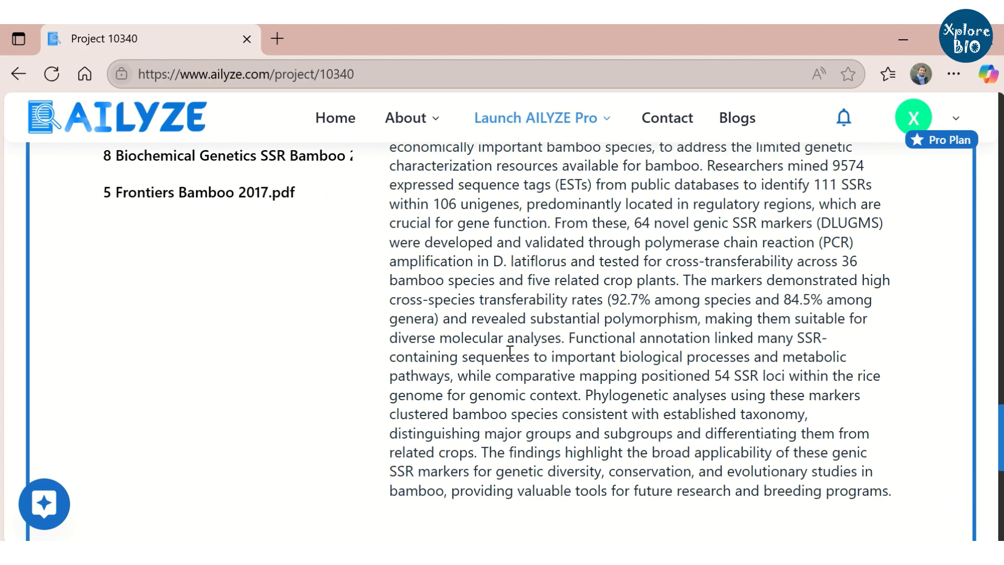
pyautogui.scroll(2, 511, 352)
pyautogui.click(188, 224)
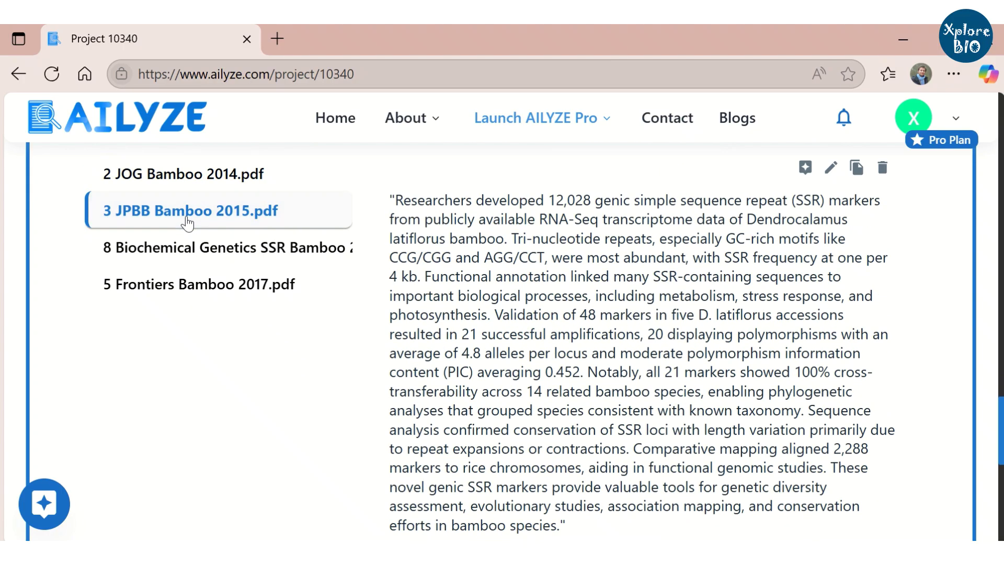
# Expand the Word Cloud dominated by 'bamboo', 'ssr' and 'markers'
pyautogui.scroll(-10, 784, 312)
pyautogui.click(748, 313)
pyautogui.scroll(-3, 722, 312)
pyautogui.scroll(-3, 697, 308)
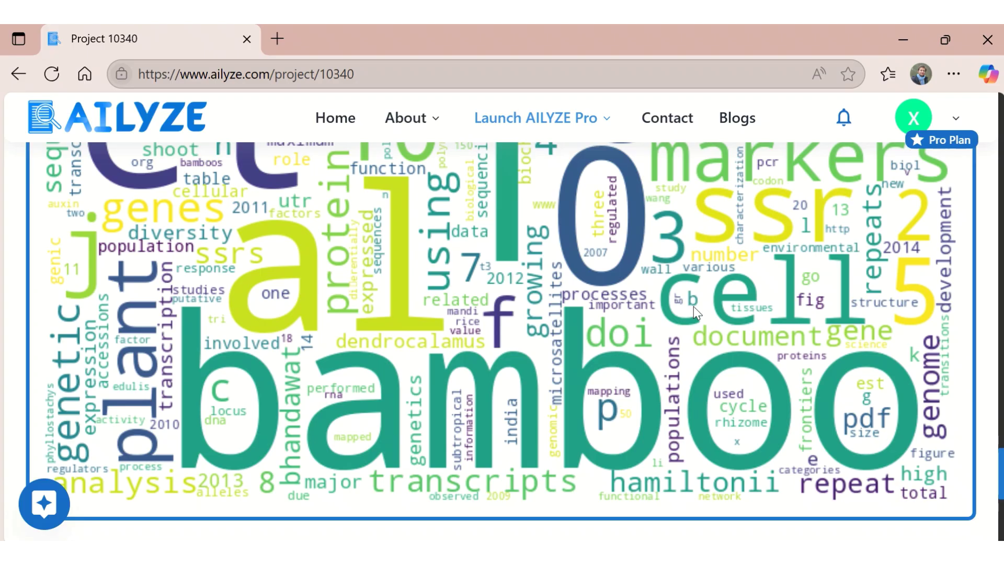
# Expand the Word Cloud Bar Chart and review the bars, with 'bamboo' leading at 259
pyautogui.scroll(2, 688, 345)
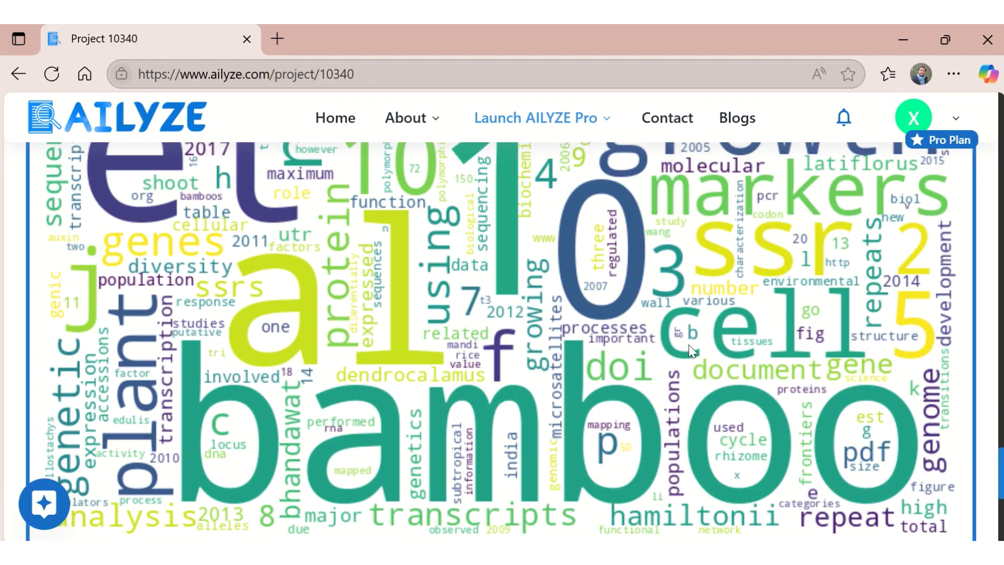
pyautogui.scroll(-5, 473, 348)
pyautogui.click(474, 346)
pyautogui.scroll(-3, 471, 340)
pyautogui.scroll(-10, 563, 337)
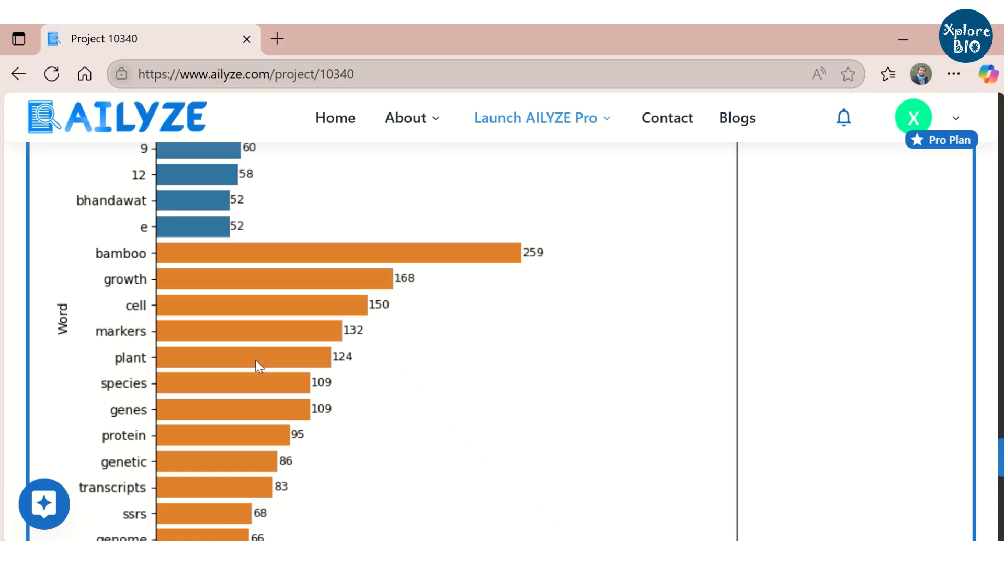
pyautogui.scroll(-2, 256, 365)
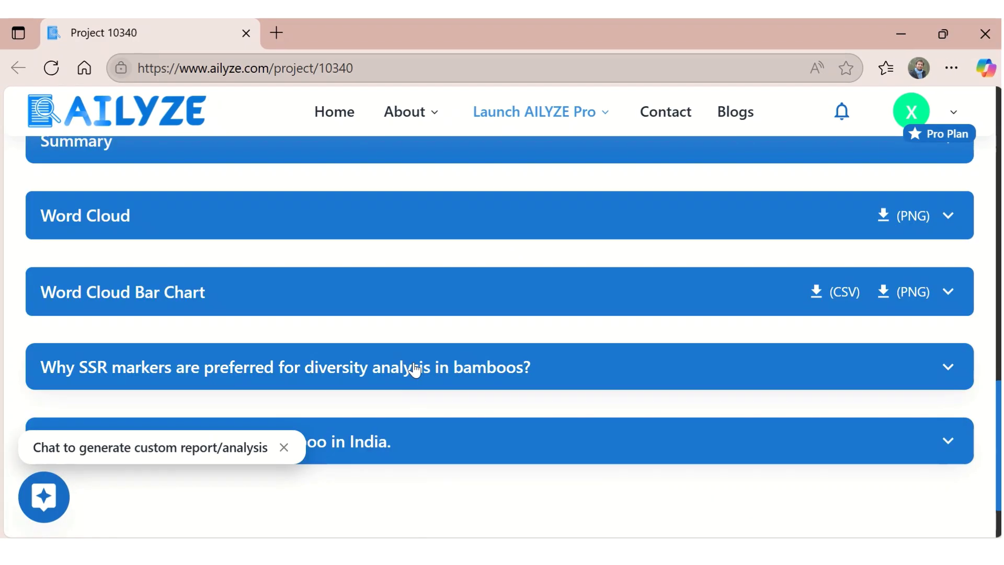
# Expand the answer on why SSR markers are preferred and read its summary and Analysis
pyautogui.click(486, 376)
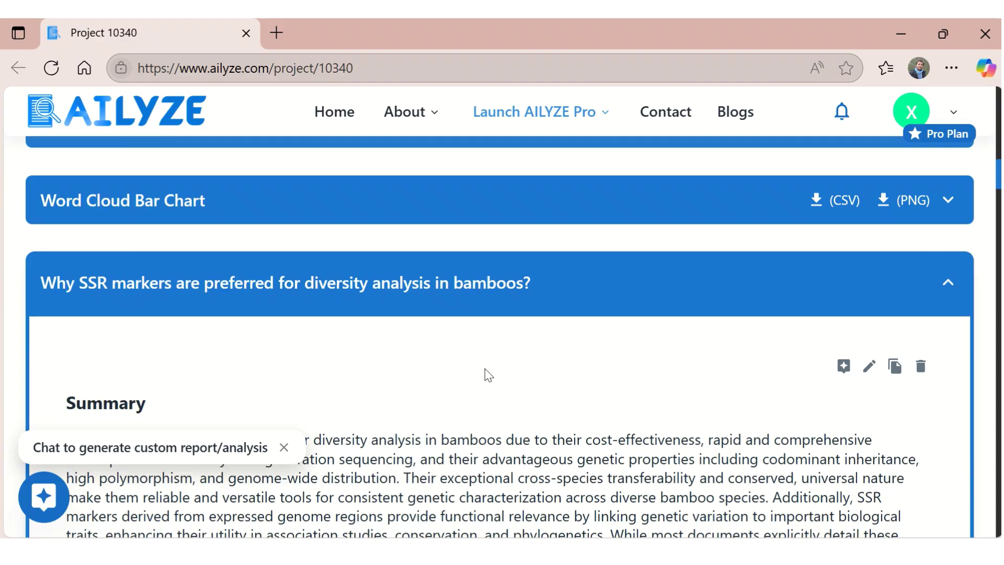
pyautogui.scroll(-4, 494, 360)
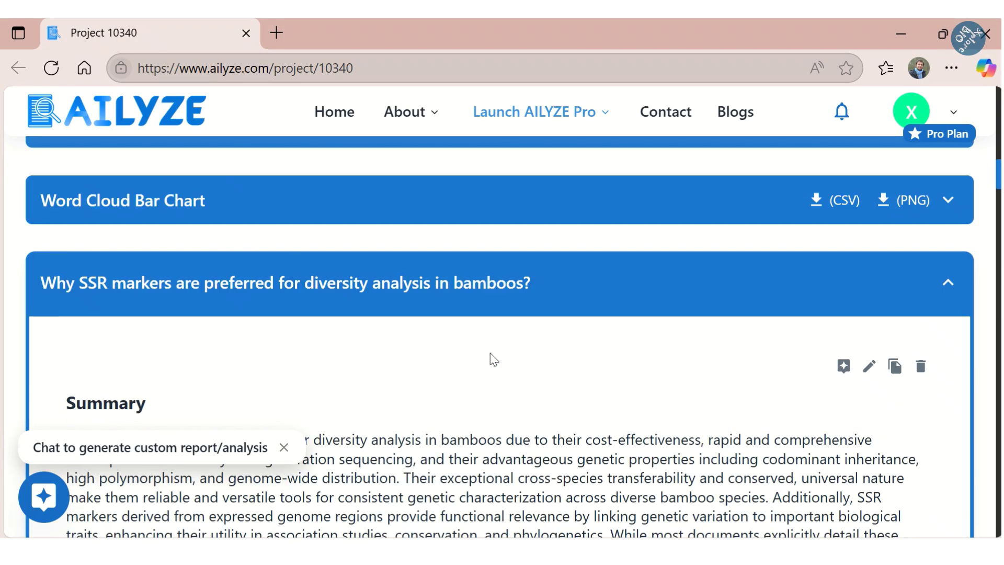
pyautogui.scroll(-2, 137, 346)
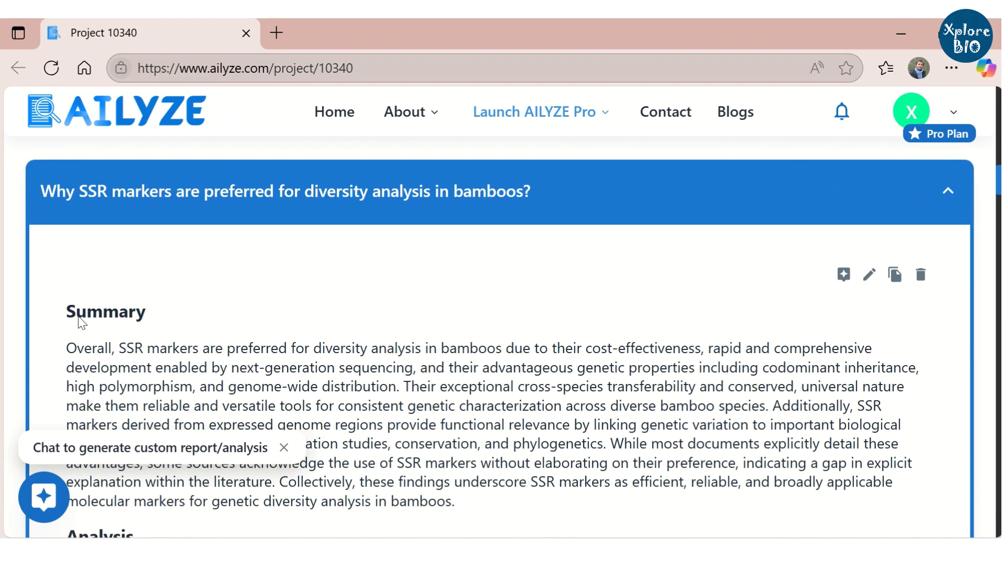
pyautogui.scroll(-4, 75, 317)
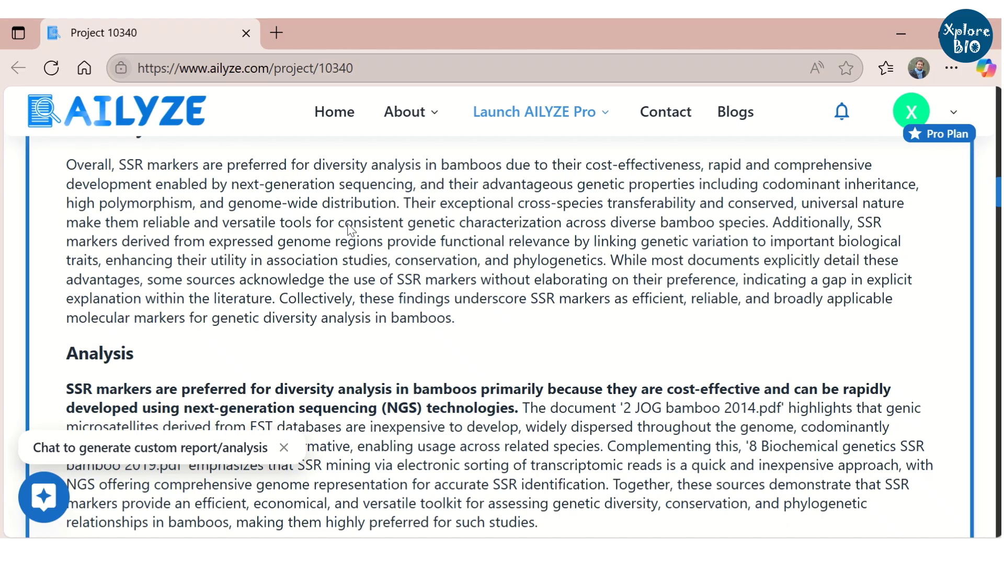
pyautogui.scroll(-4, 349, 234)
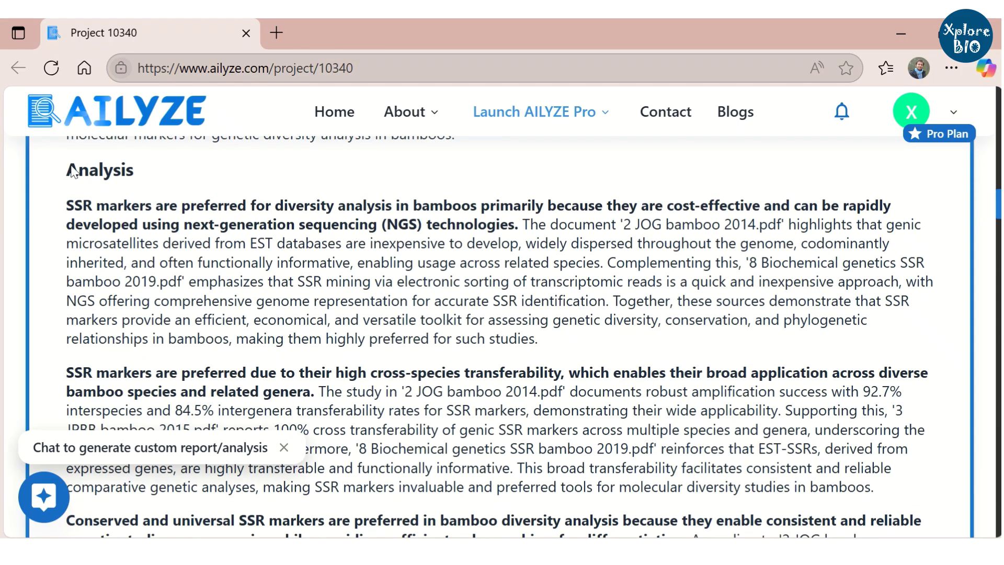
pyautogui.moveTo(588, 207); pyautogui.dragTo(737, 224)
pyautogui.click(625, 265)
# Highlight key Analysis passages and the Additional Insights heading while reading on
pyautogui.moveTo(87, 287); pyautogui.dragTo(325, 285)
pyautogui.scroll(-2, 345, 293)
pyautogui.moveTo(263, 319); pyautogui.dragTo(501, 359)
pyautogui.scroll(-2, 501, 360)
pyautogui.moveTo(620, 334); pyautogui.dragTo(697, 358)
pyautogui.scroll(-6, 695, 358)
pyautogui.scroll(-2, 696, 359)
pyautogui.moveTo(67, 242); pyautogui.dragTo(280, 259)
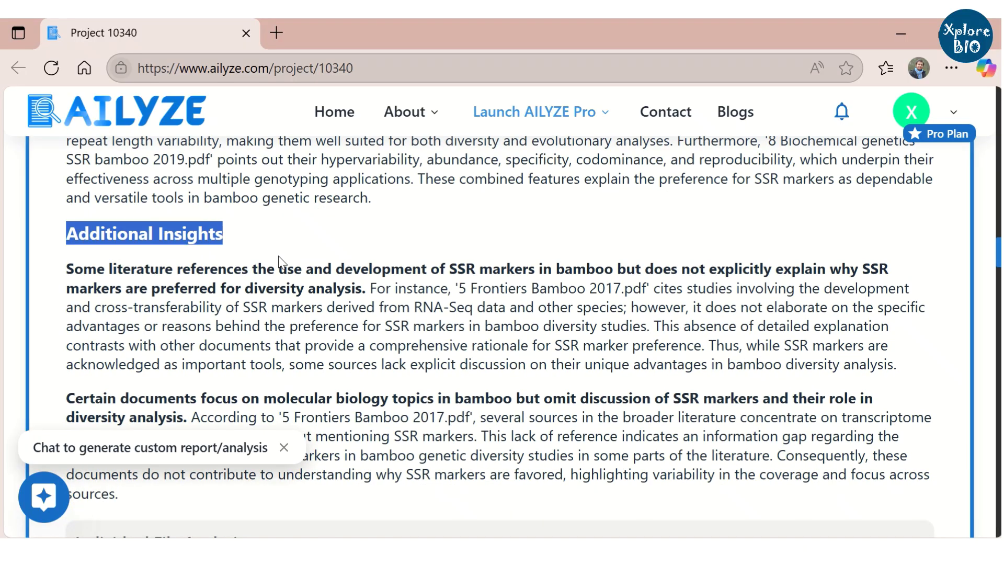
pyautogui.scroll(-7, 558, 296)
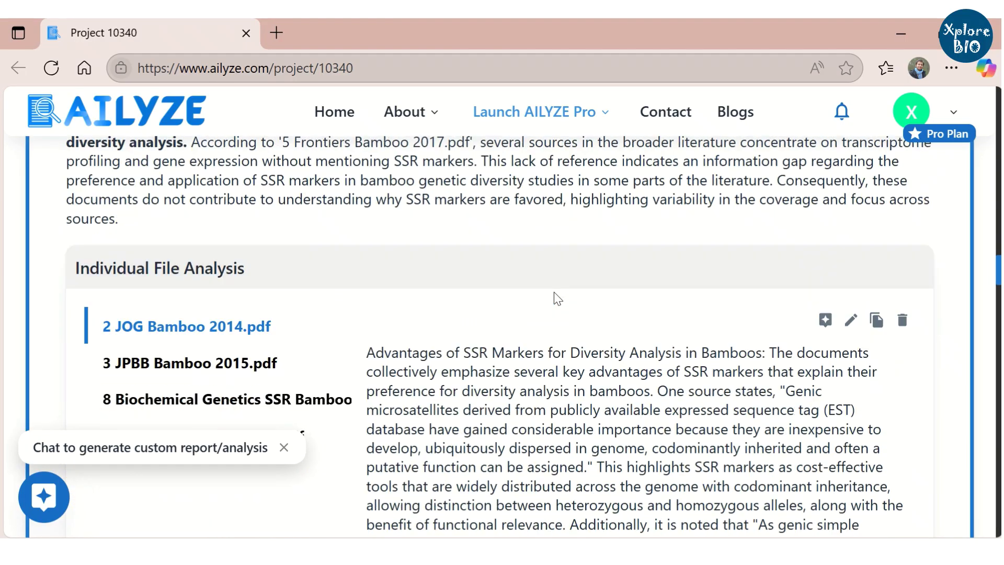
# Show per-file answers for 3 JPBB Bamboo 2015.pdf and Biochemical Genetics, then view the Frequency Analysis chart
pyautogui.moveTo(104, 187); pyautogui.dragTo(194, 187)
pyautogui.click(218, 282)
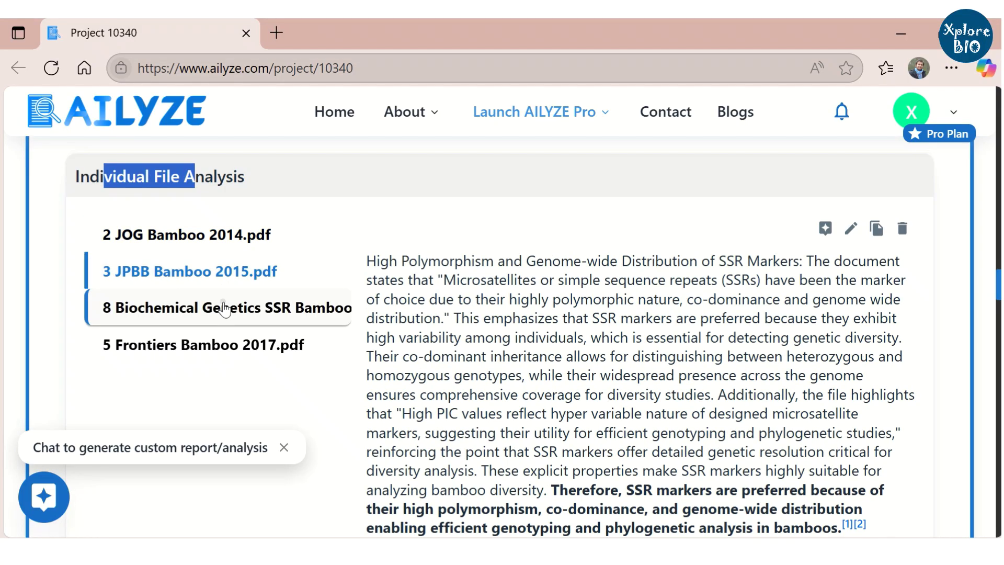
pyautogui.click(222, 308)
pyautogui.scroll(-4, 400, 316)
pyautogui.scroll(-20, 400, 315)
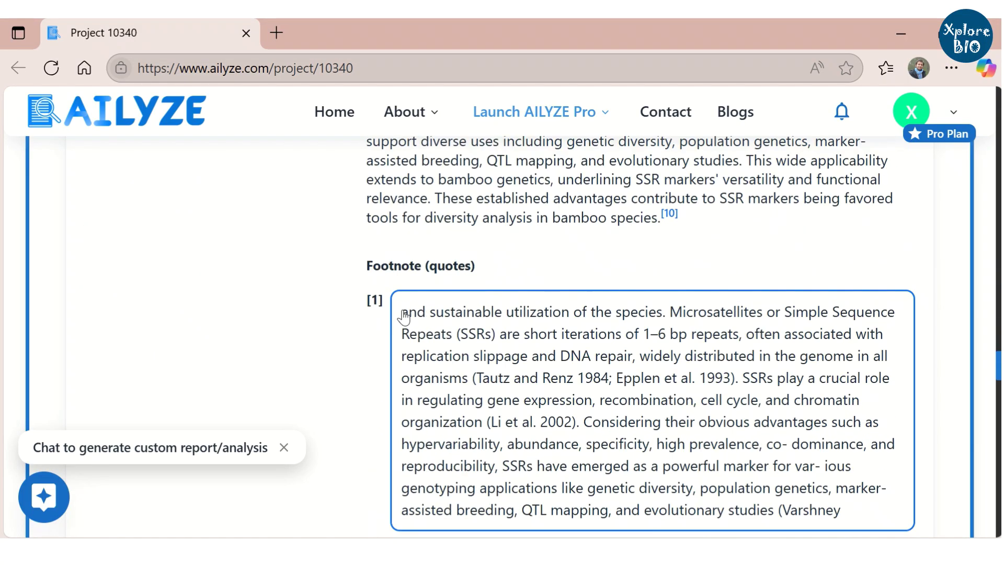
pyautogui.scroll(3, 402, 317)
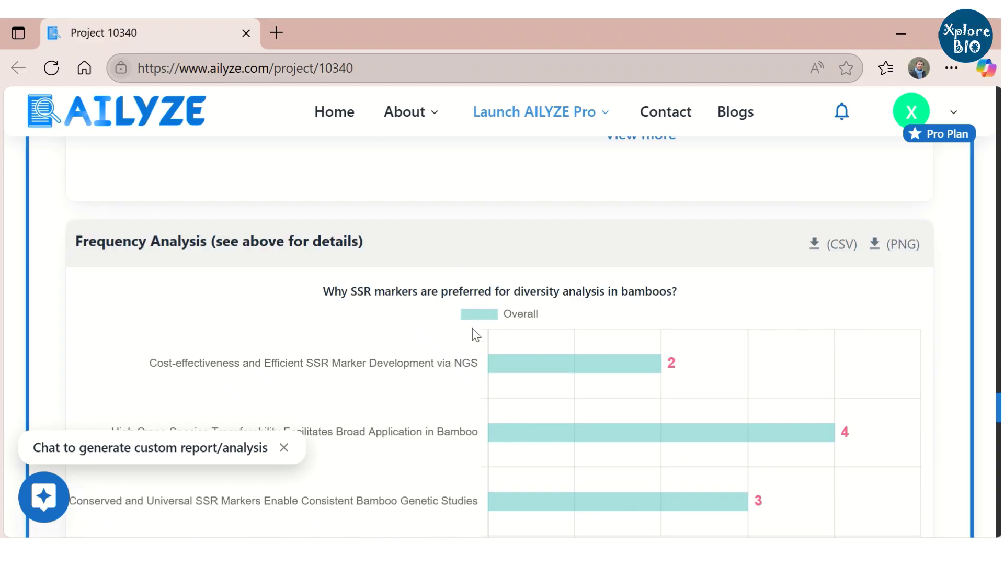
# Scroll the shared spreadsheet project's Content Page, from Synthesis and Codebook to Word Cloud Bar Chart
pyautogui.scroll(-3, 497, 311)
pyautogui.moveTo(555, 246)
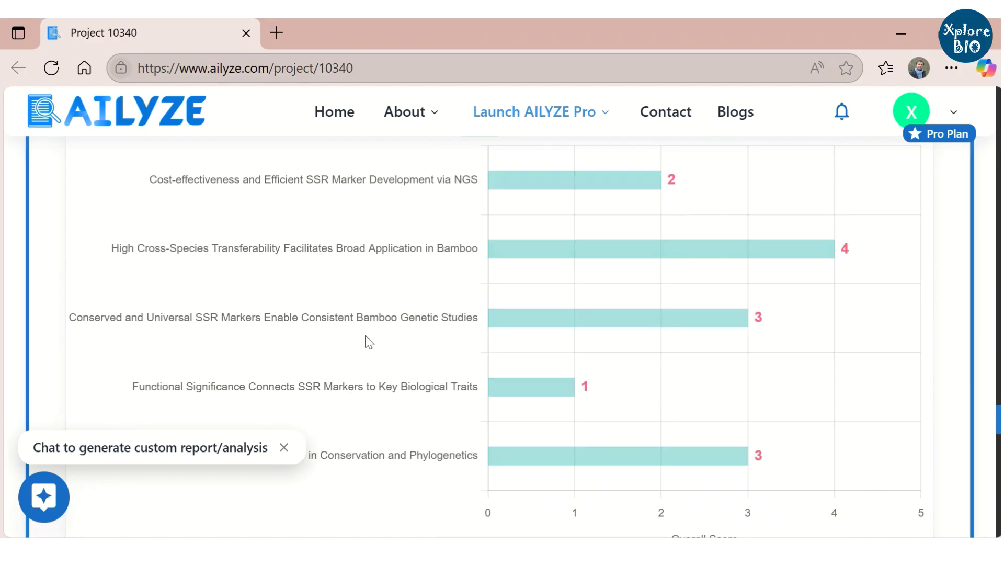
pyautogui.scroll(-2, 836, 345)
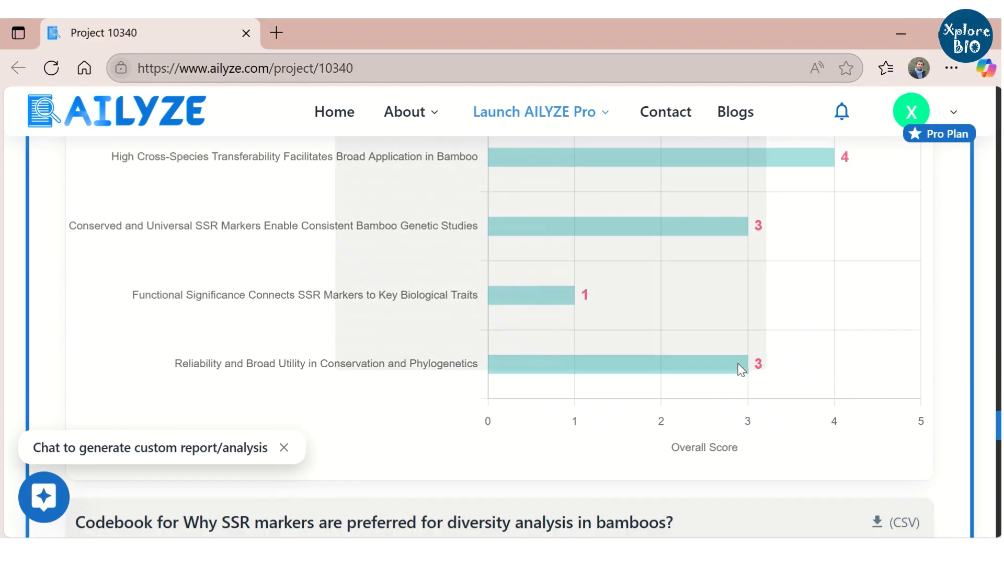
pyautogui.moveTo(730, 371)
pyautogui.scroll(4, 730, 370)
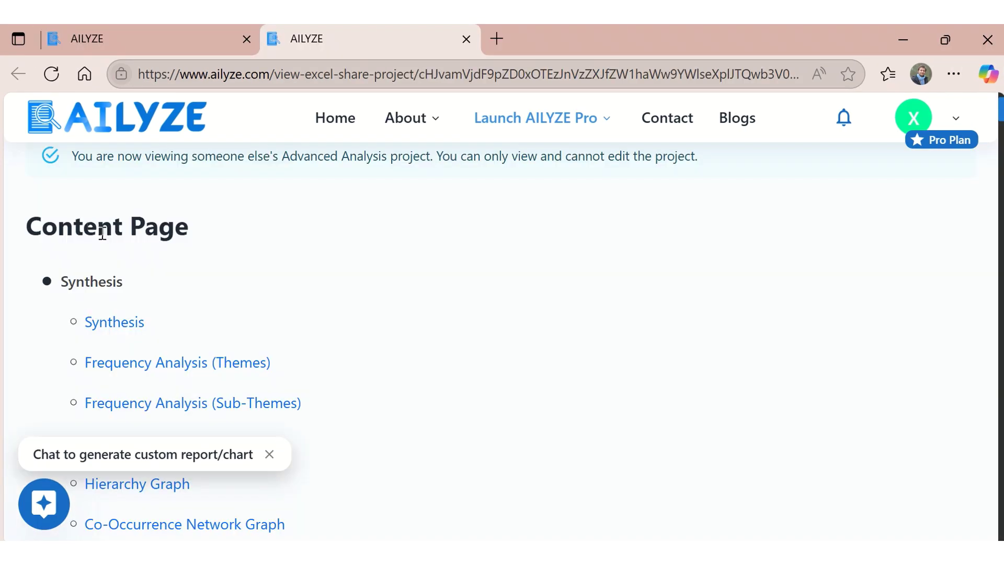
pyautogui.scroll(-4, 105, 225)
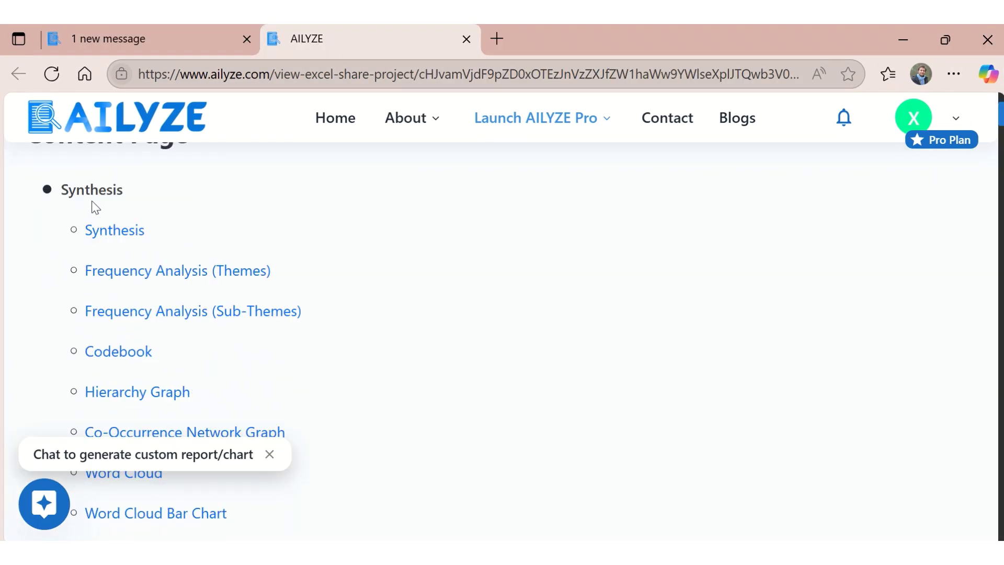
# Review the Synthesis, frequency charts and Hierarchy Graph, then reach Audio/Video Transcript Creation
pyautogui.scroll(-10, 124, 228)
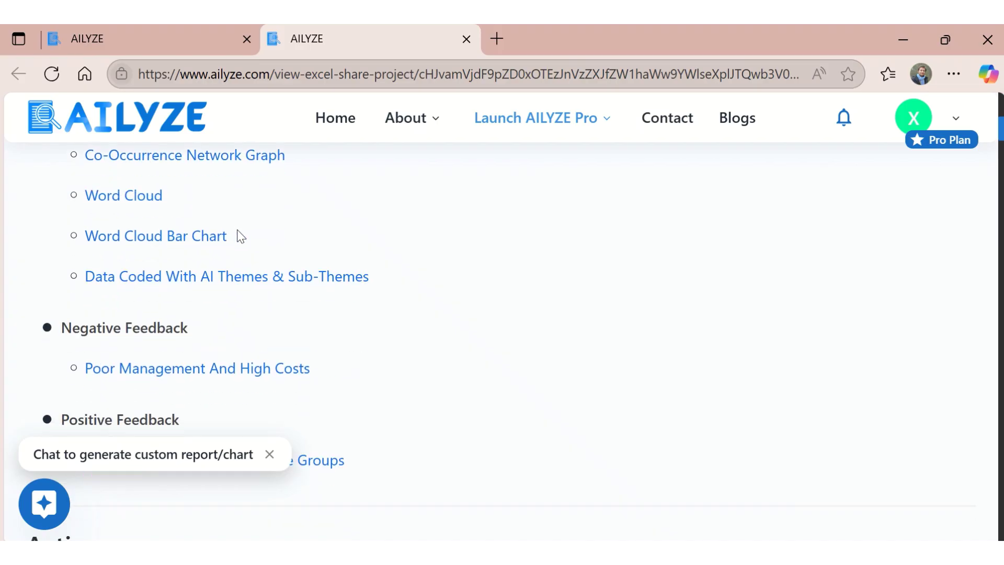
pyautogui.scroll(-15, 267, 236)
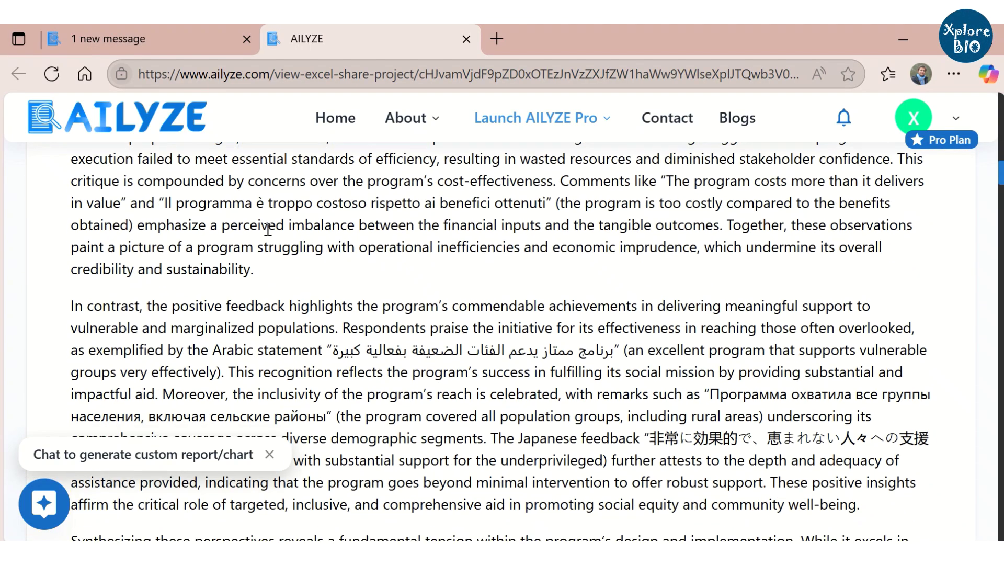
pyautogui.scroll(-5, 268, 231)
pyautogui.scroll(2, 313, 224)
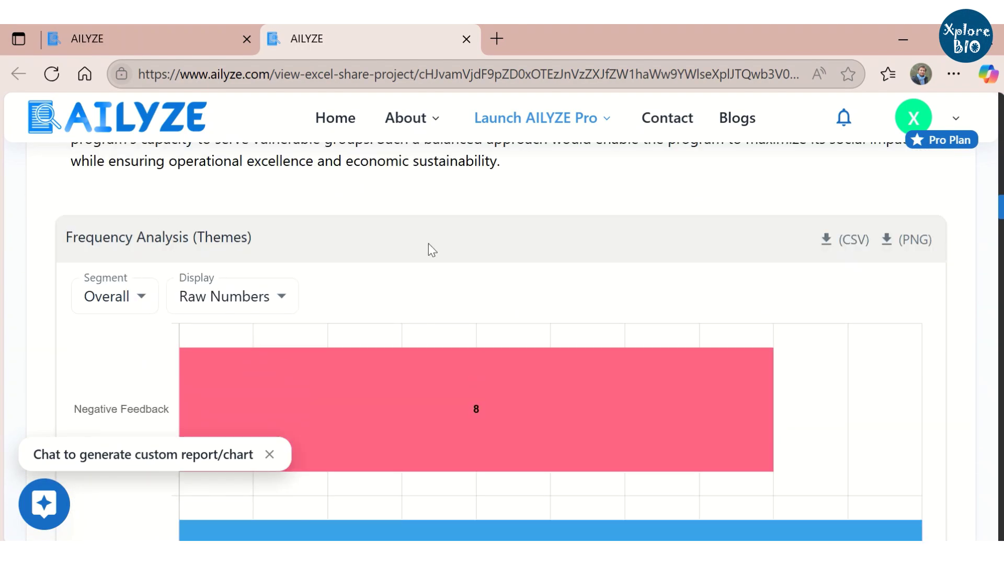
pyautogui.scroll(-4, 430, 246)
pyautogui.scroll(-15, 136, 251)
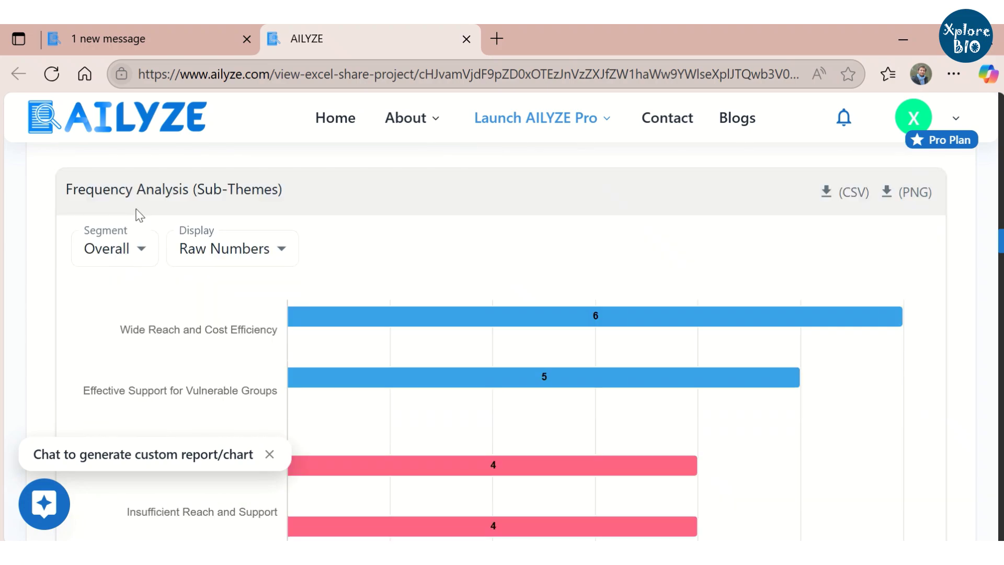
pyautogui.scroll(-9, 210, 265)
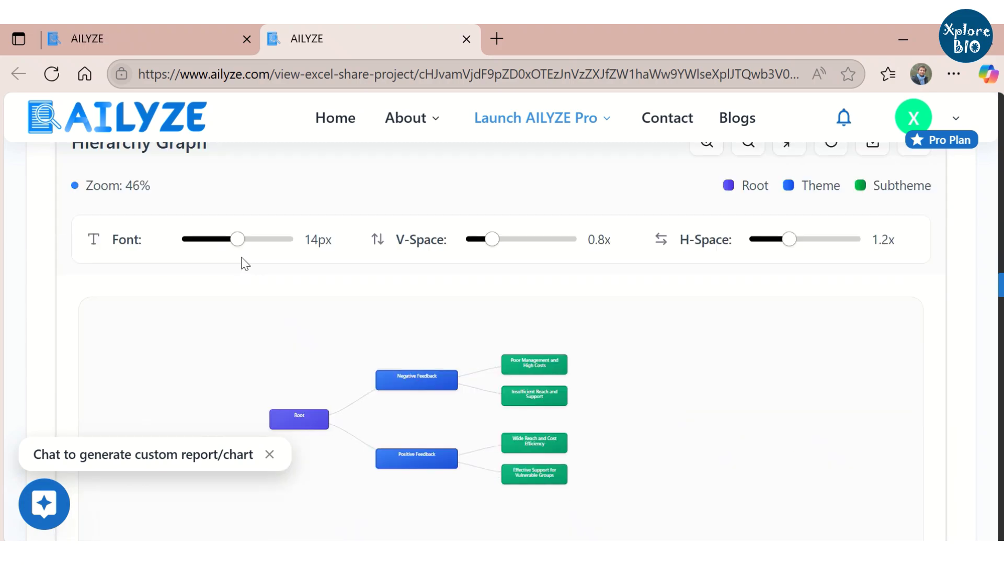
pyautogui.scroll(-3, 242, 262)
pyautogui.scroll(2, 418, 277)
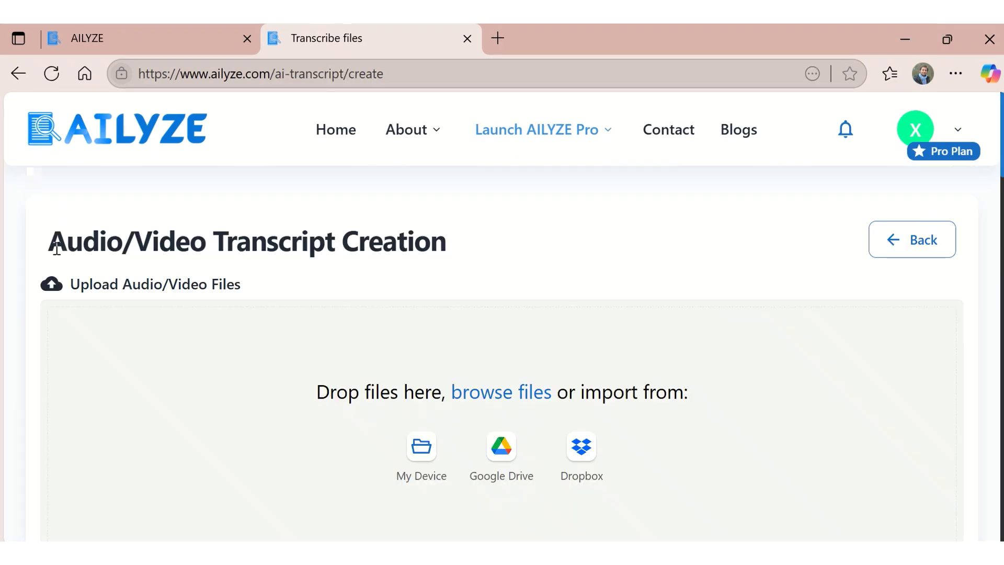
pyautogui.moveTo(31, 173); pyautogui.dragTo(485, 266)
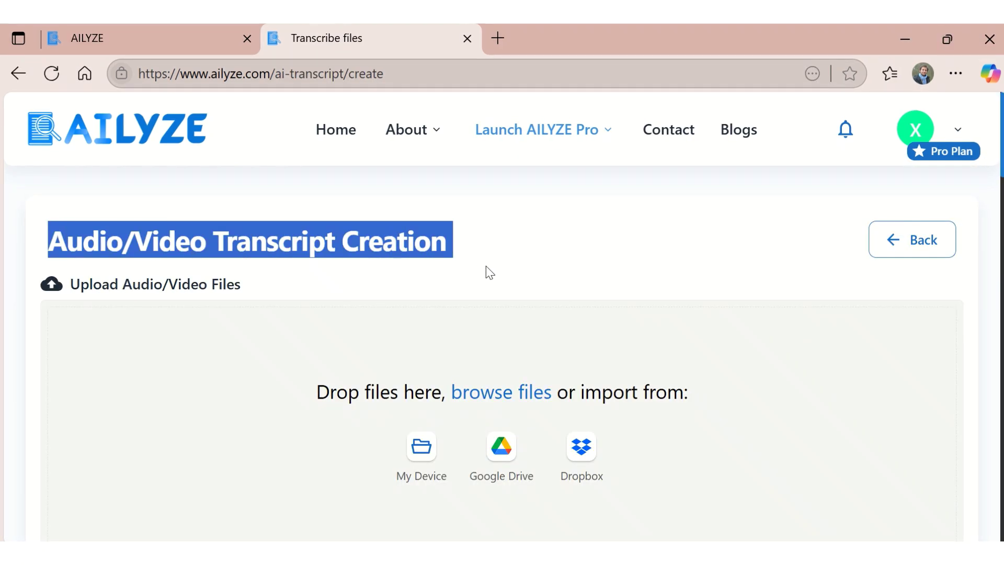
# Upload Gibberellin.mp4 from the computer and keep English (Global) as the audio language
pyautogui.click(485, 266)
pyautogui.scroll(-2, 499, 282)
pyautogui.click(397, 359)
pyautogui.scroll(-8, 422, 344)
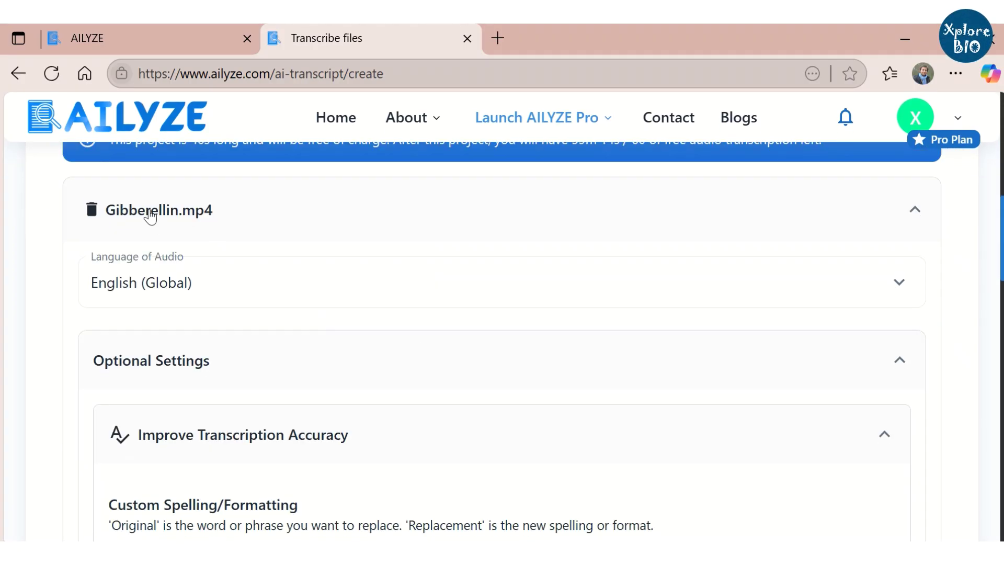
pyautogui.click(145, 278)
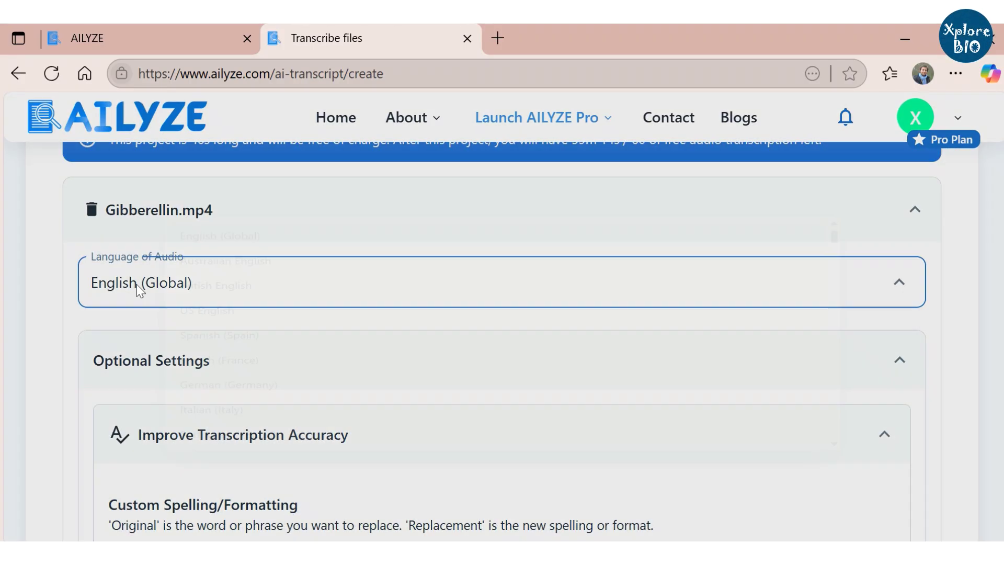
pyautogui.scroll(-5, 194, 361)
pyautogui.scroll(5, 131, 355)
pyautogui.click(52, 351)
# Set the Number of Speakers to 1 and run the transcription
pyautogui.scroll(-5, 224, 359)
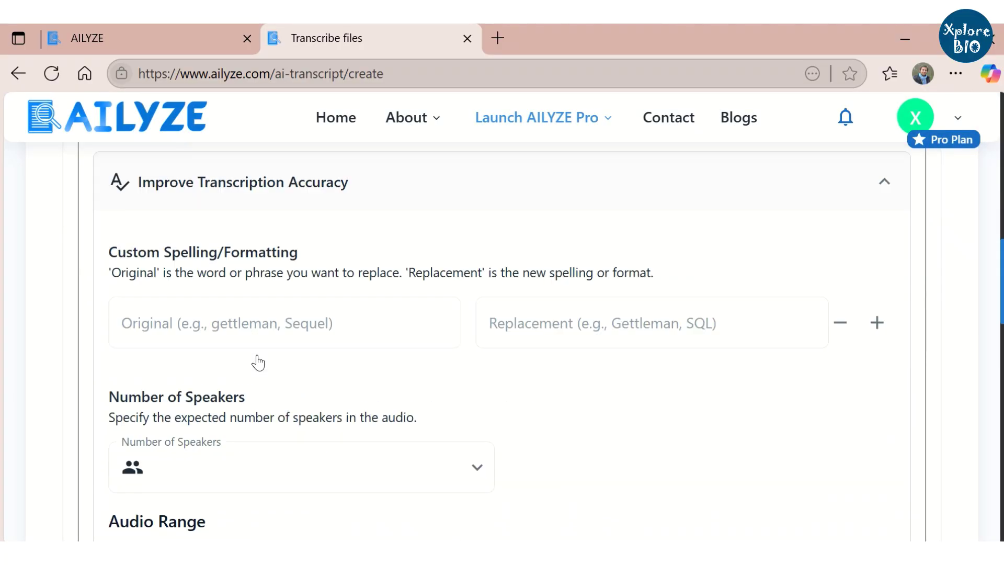
pyautogui.scroll(-1, 259, 362)
pyautogui.click(241, 442)
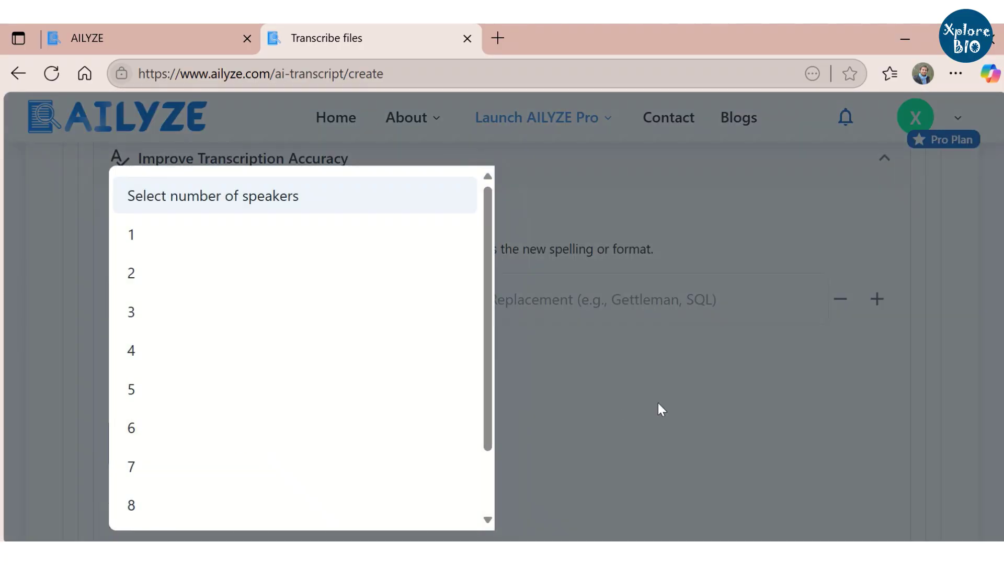
pyautogui.click(613, 405)
pyautogui.scroll(-4, 656, 405)
pyautogui.click(323, 262)
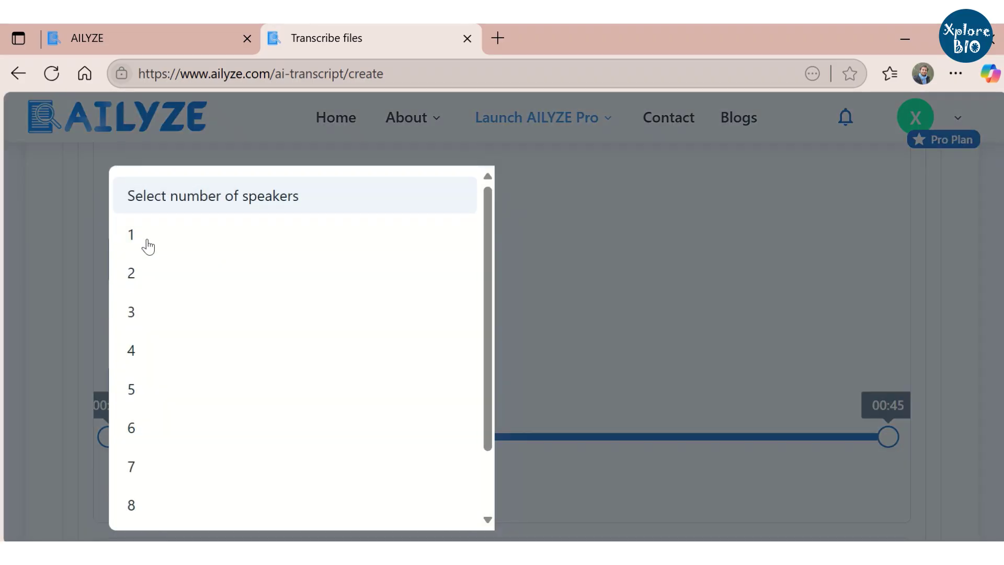
pyautogui.click(143, 241)
pyautogui.scroll(-2, 578, 307)
pyautogui.scroll(-4, 553, 312)
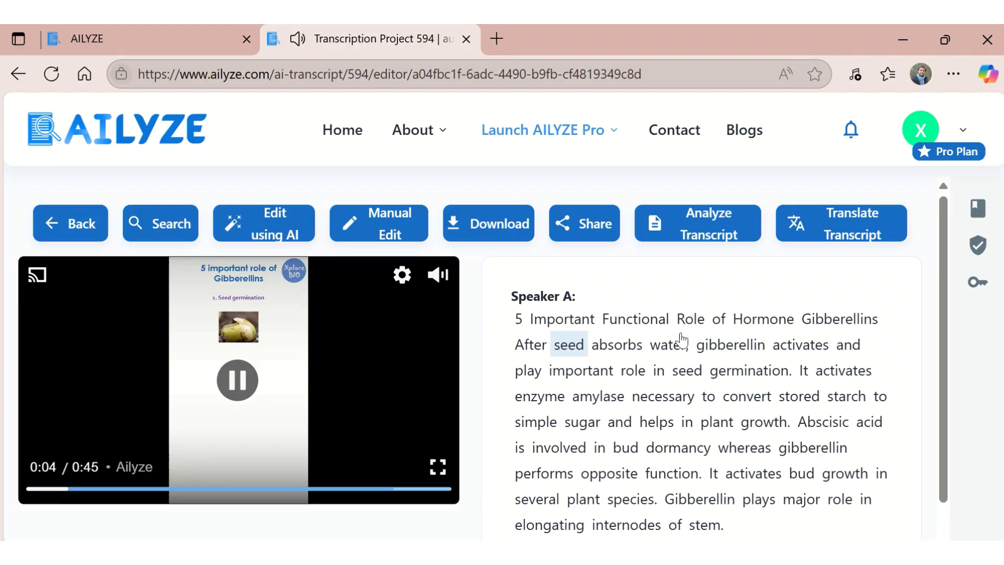
# Review the transcript's paragraphs in the Manual Edit view, then close it
pyautogui.scroll(-3, 732, 402)
pyautogui.scroll(3, 732, 405)
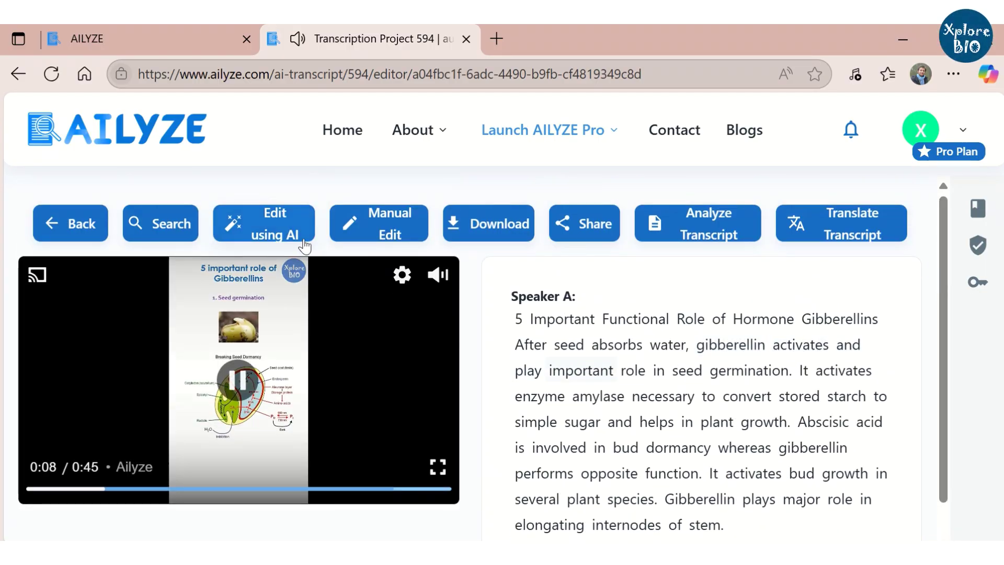
pyautogui.click(408, 241)
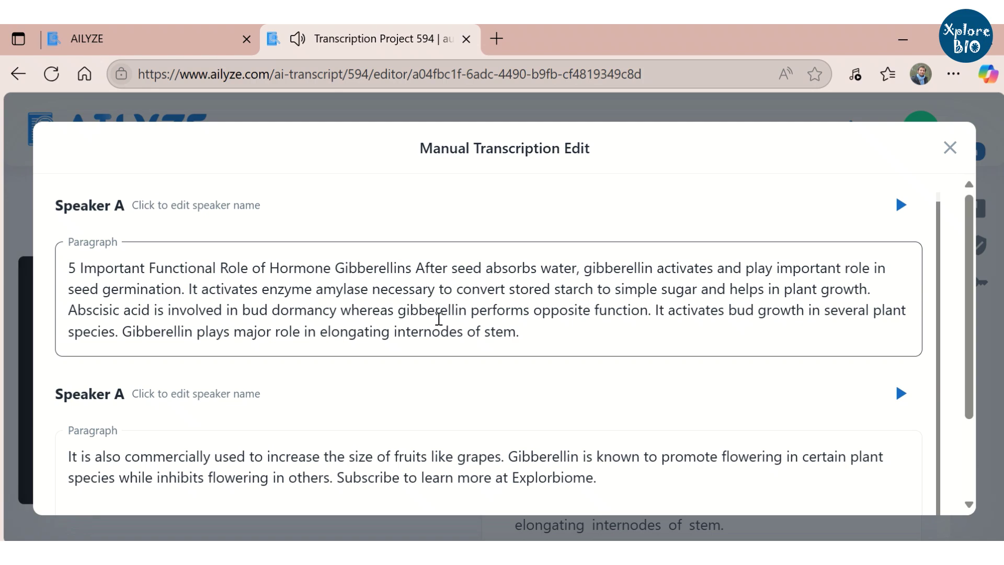
pyautogui.click(950, 149)
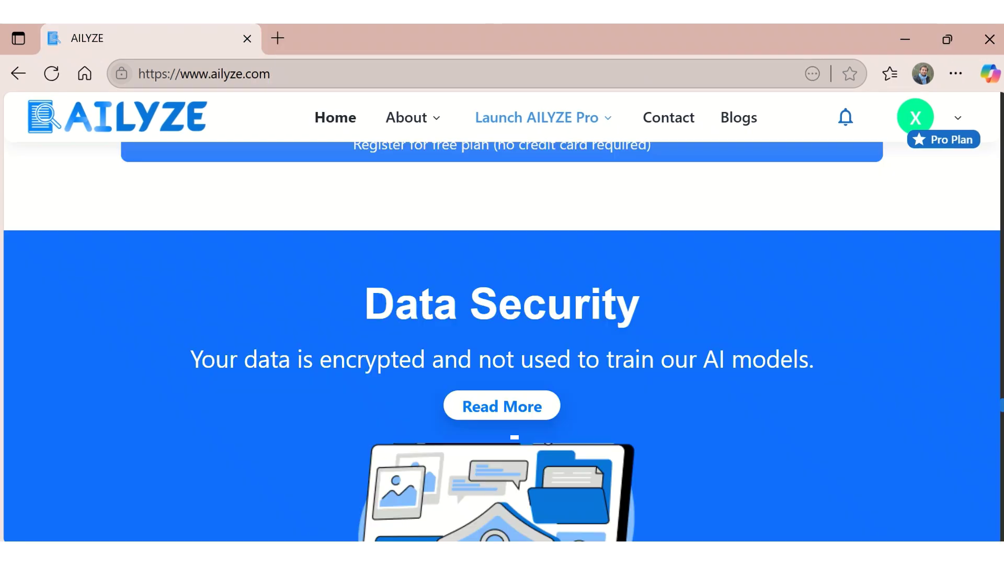
pyautogui.scroll(10, 502, 314)
pyautogui.scroll(-5, 1002, 129)
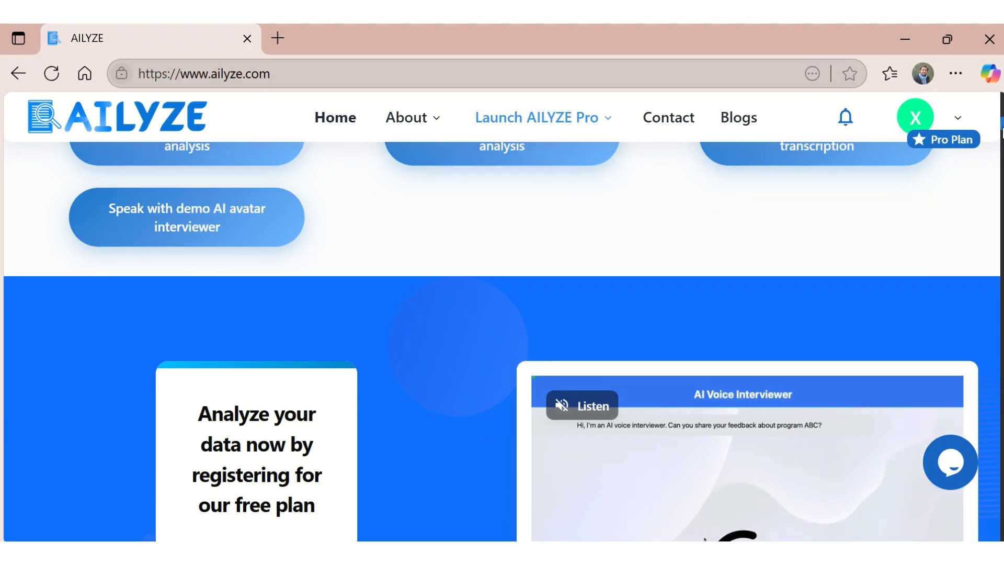
pyautogui.scroll(-15, 236, 246)
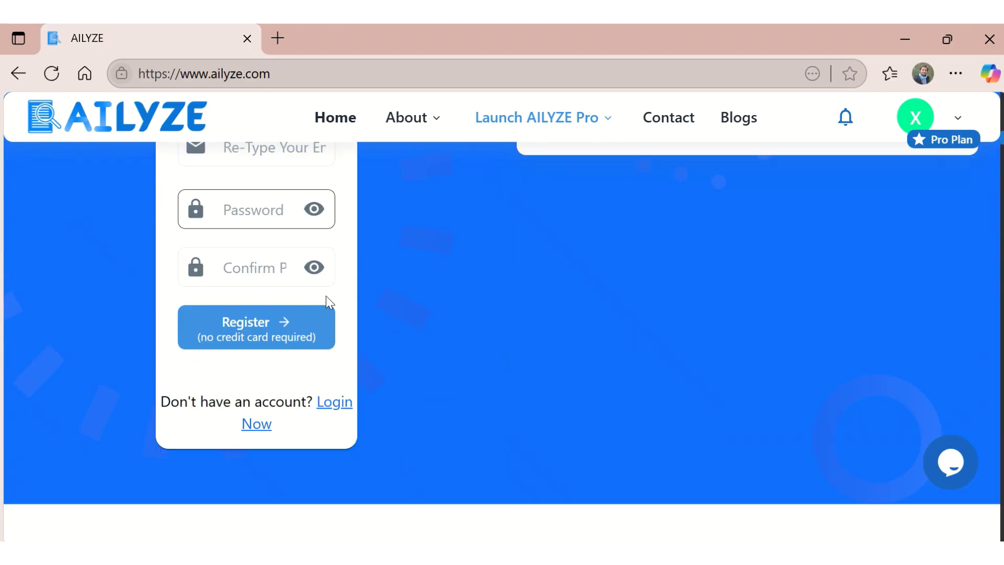
pyautogui.scroll(-20, 389, 303)
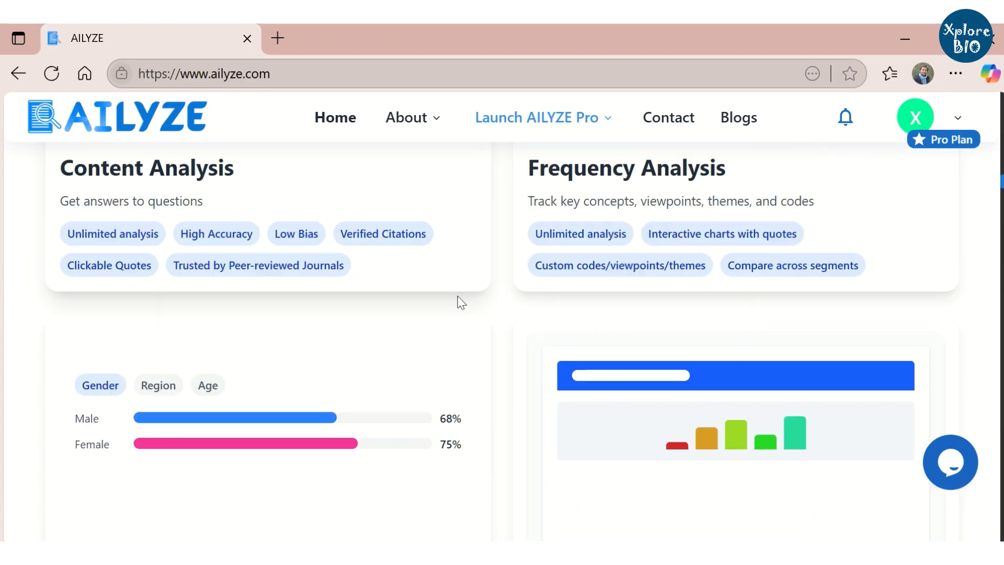
pyautogui.scroll(-5, 467, 299)
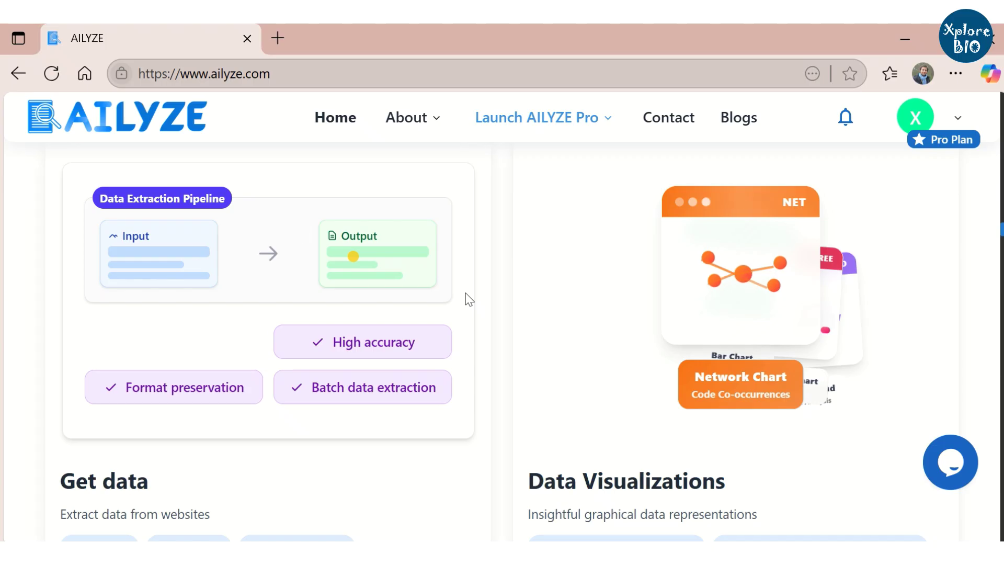
pyautogui.scroll(-5, 467, 299)
pyautogui.scroll(-3, 467, 301)
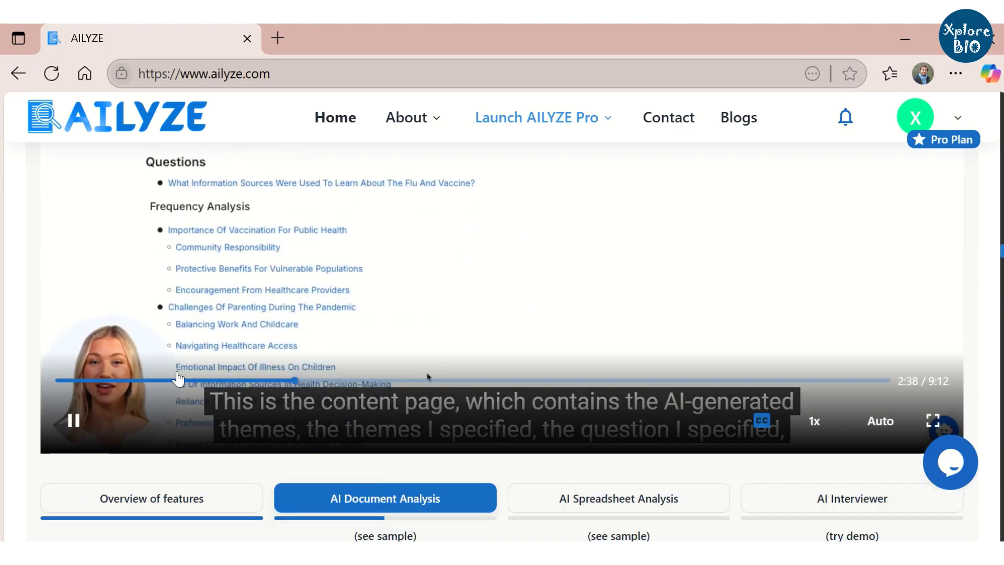
pyautogui.scroll(-4, 369, 382)
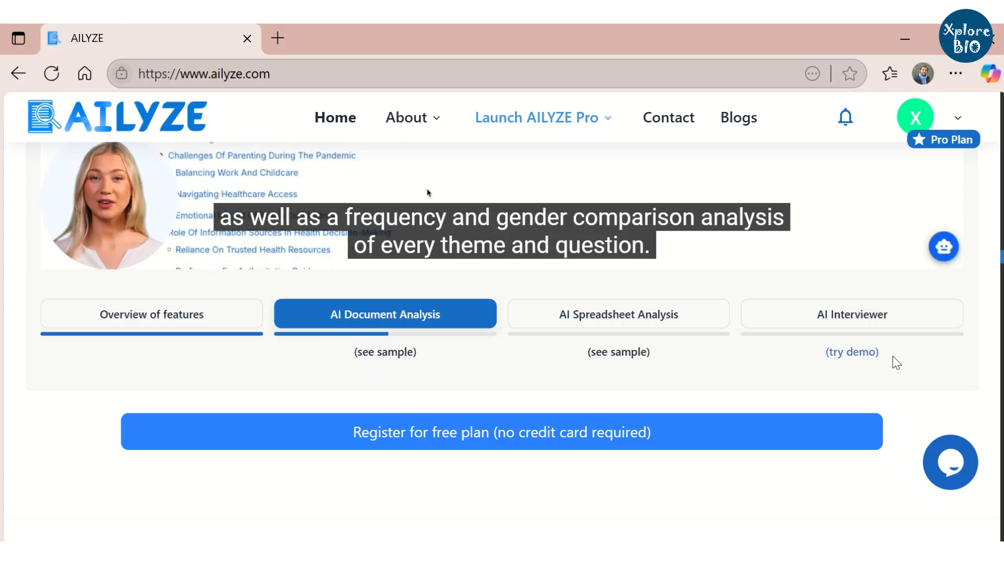
pyautogui.scroll(-5, 597, 363)
pyautogui.scroll(-5, 597, 363)
pyautogui.scroll(-10, 595, 361)
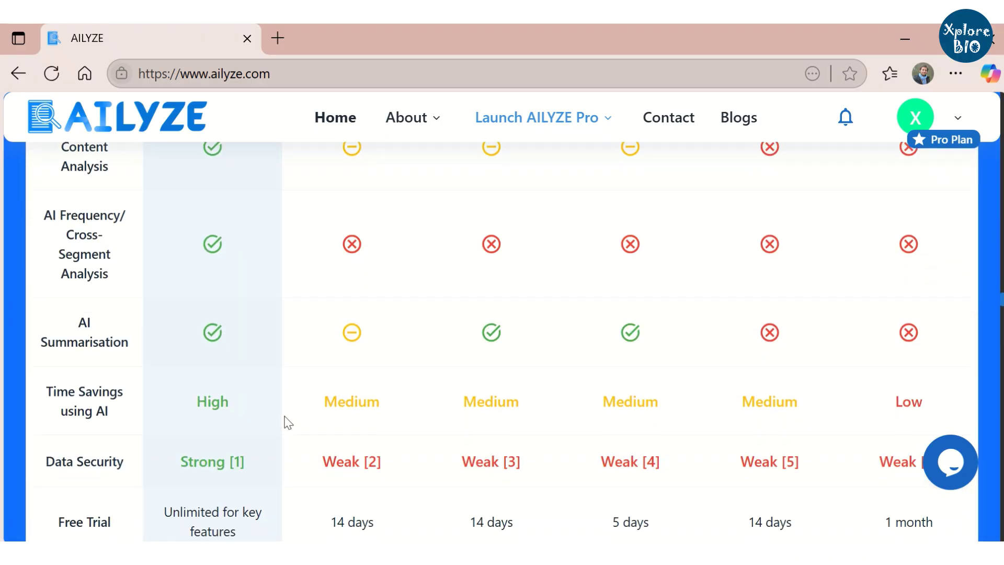
pyautogui.scroll(-4, 272, 437)
pyautogui.scroll(-4, 503, 420)
pyautogui.scroll(-18, 503, 420)
pyautogui.scroll(-15, 504, 420)
pyautogui.scroll(-9, 502, 416)
pyautogui.scroll(-5, 502, 416)
pyautogui.scroll(4, 502, 416)
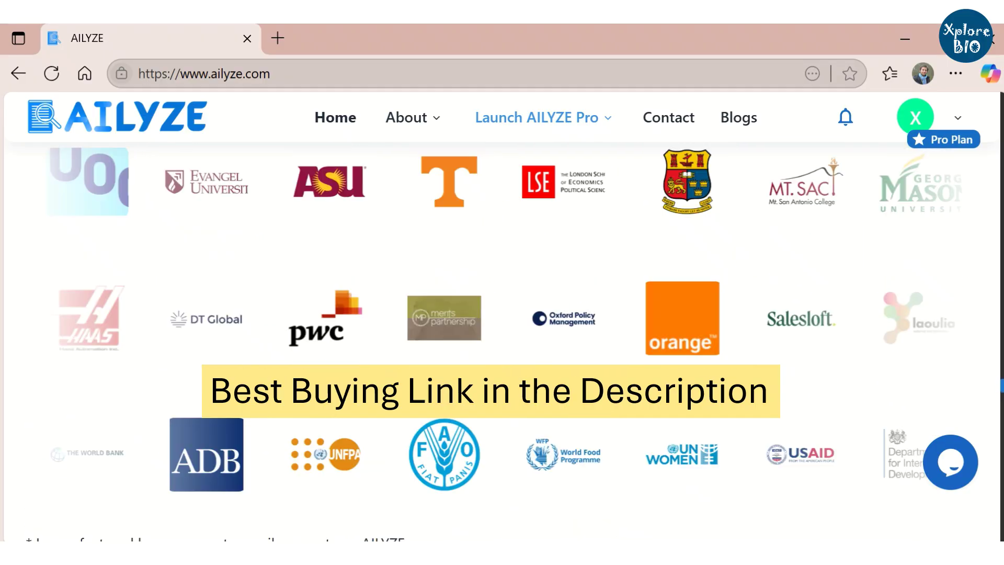
pyautogui.scroll(2, 502, 340)
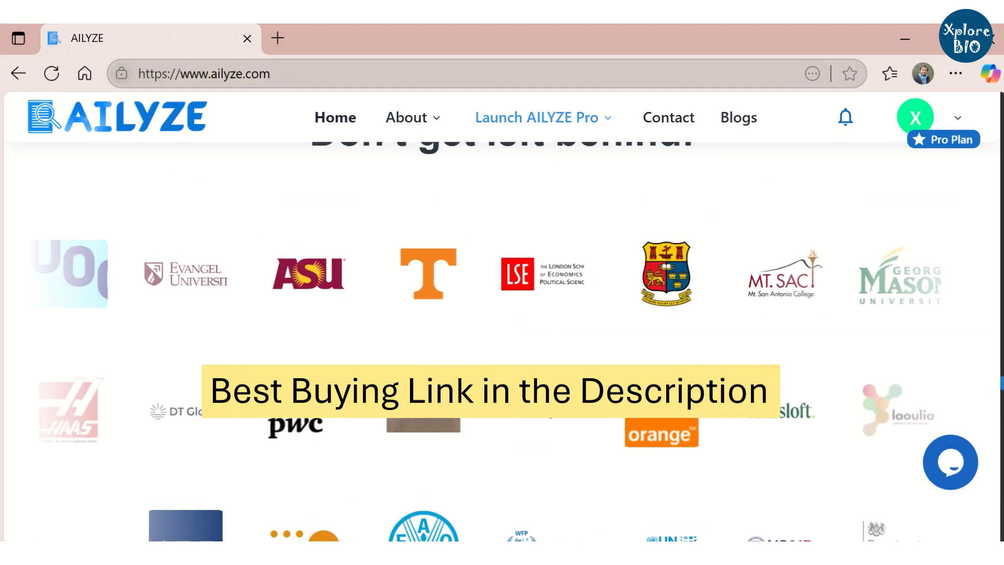